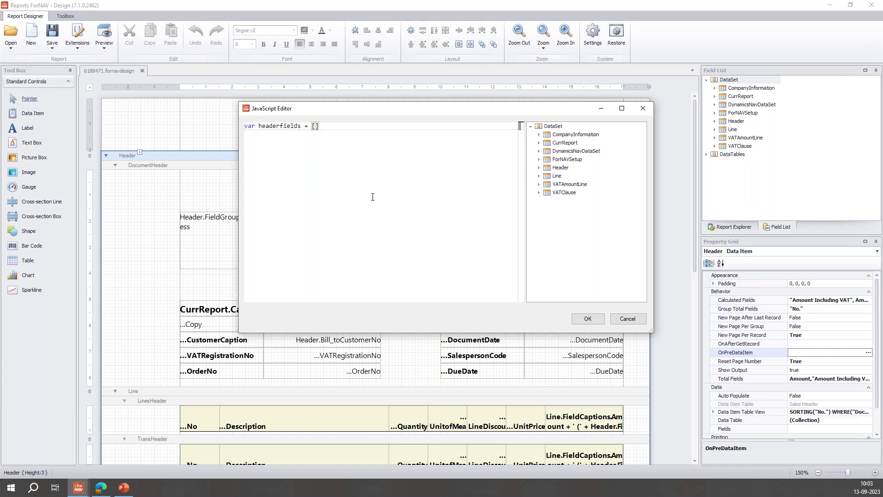
# Confirm the OnPreDataItem script var headerfields = [] and open the script editor for the Header's OnAfterGetRecord property.
pyautogui.click(588, 320)
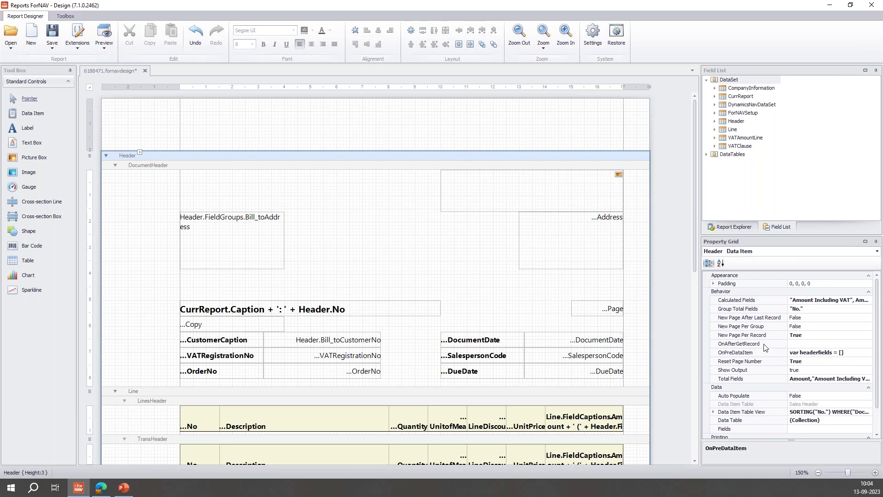
pyautogui.click(801, 345)
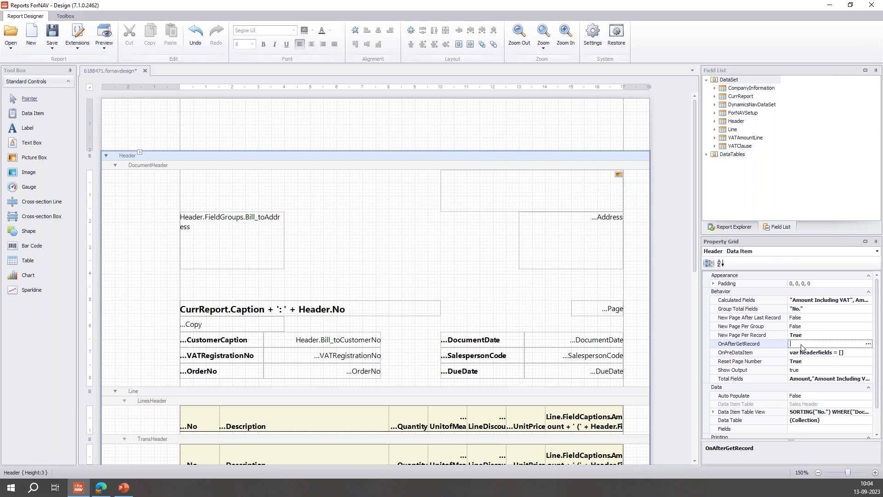
pyautogui.click(868, 345)
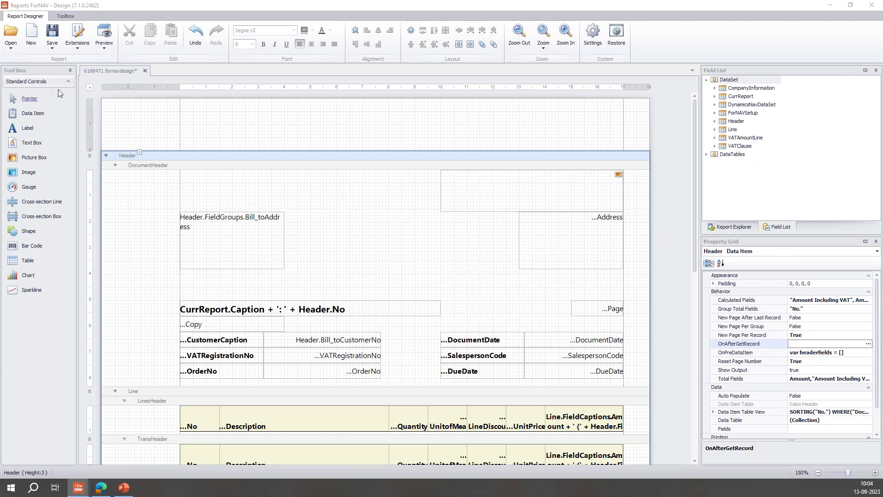
pyautogui.moveTo(485, 121); pyautogui.dragTo(593, 98)
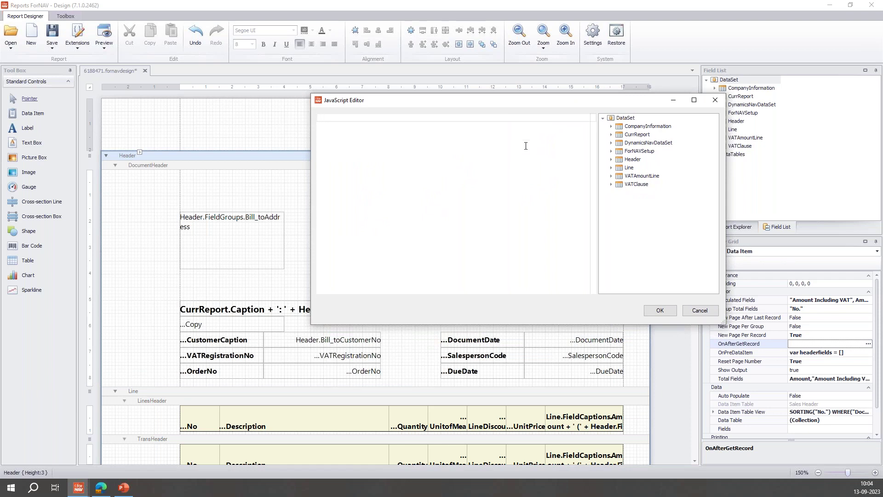
# Write an if block in the OnAfterGetRecord script with the condition Header.FieldExtensions.DocumentDate.HasValue.
pyautogui.write('if(')
pyautogui.write('Header')
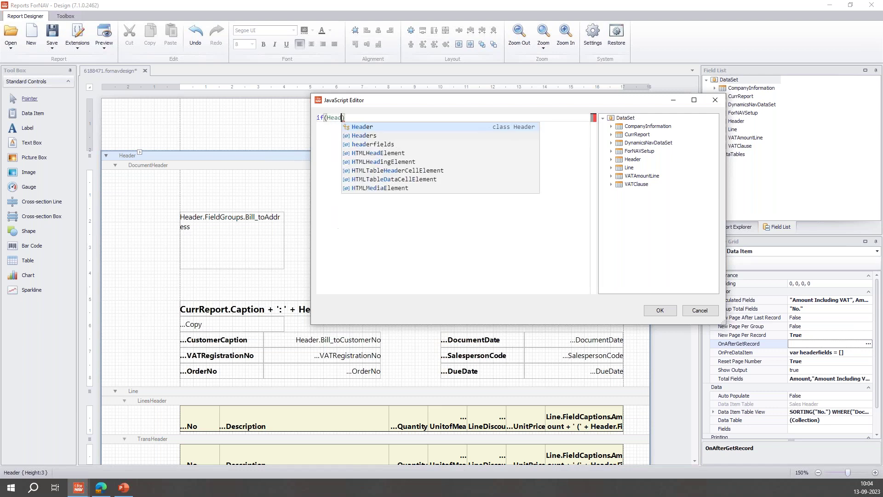
pyautogui.write('.Fielde')
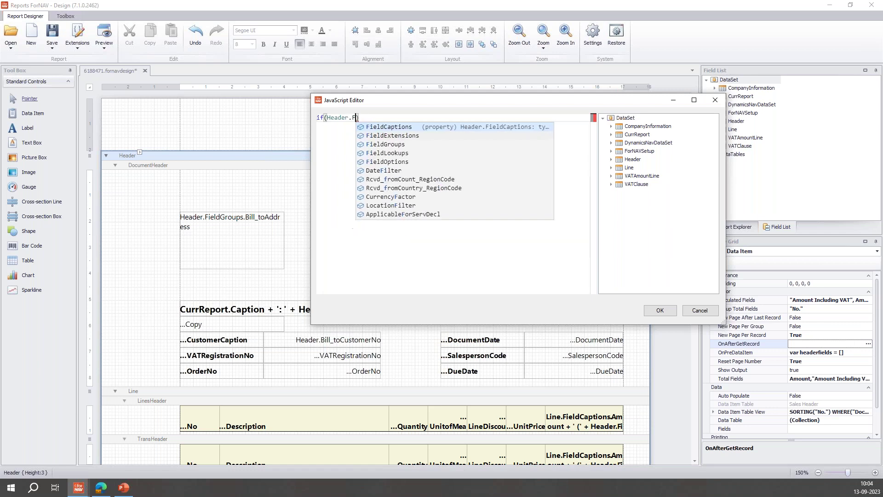
pyautogui.press('Tab')
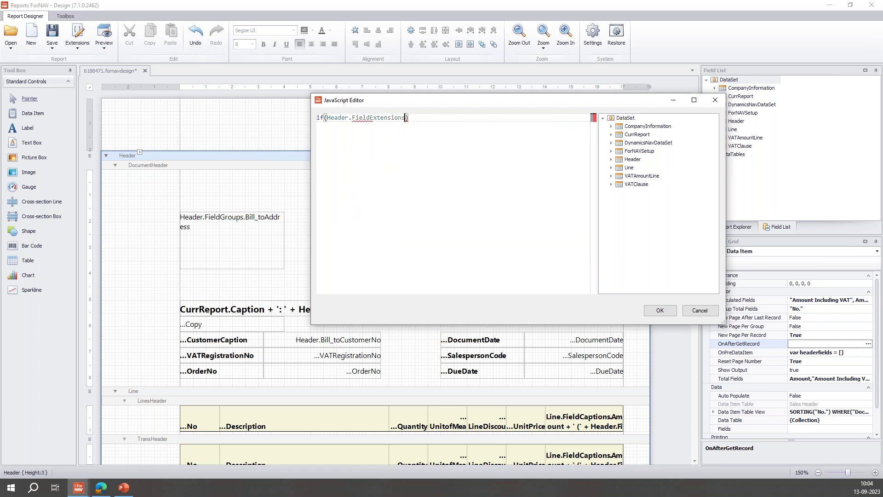
pyautogui.write('.D')
pyautogui.write('ocument')
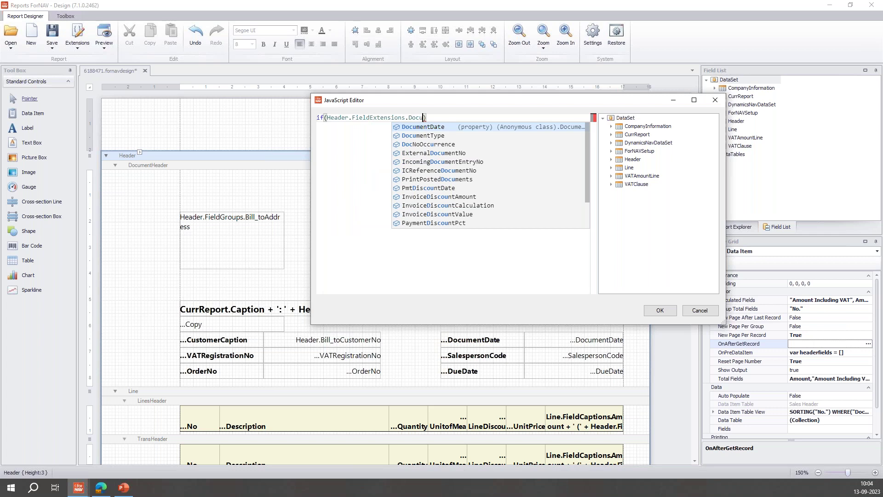
pyautogui.press('Tab')
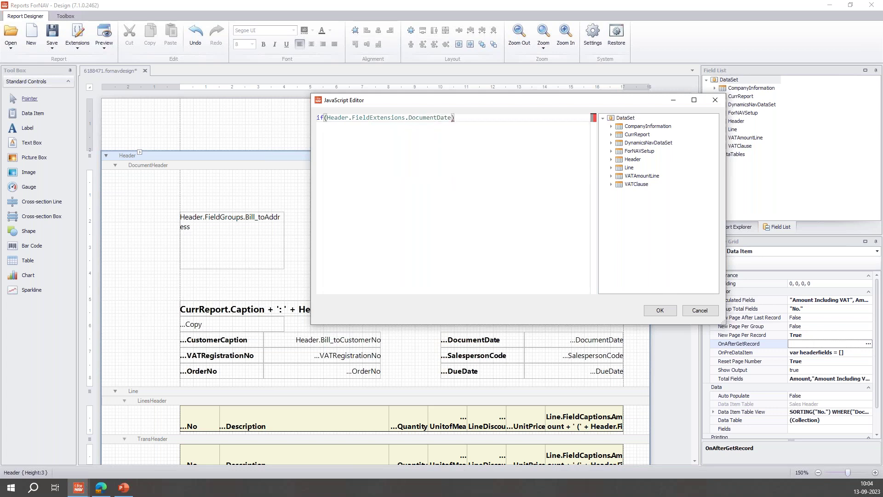
pyautogui.write('.Has')
pyautogui.press('Tab')
pyautogui.write('{')
pyautogui.press('Return')
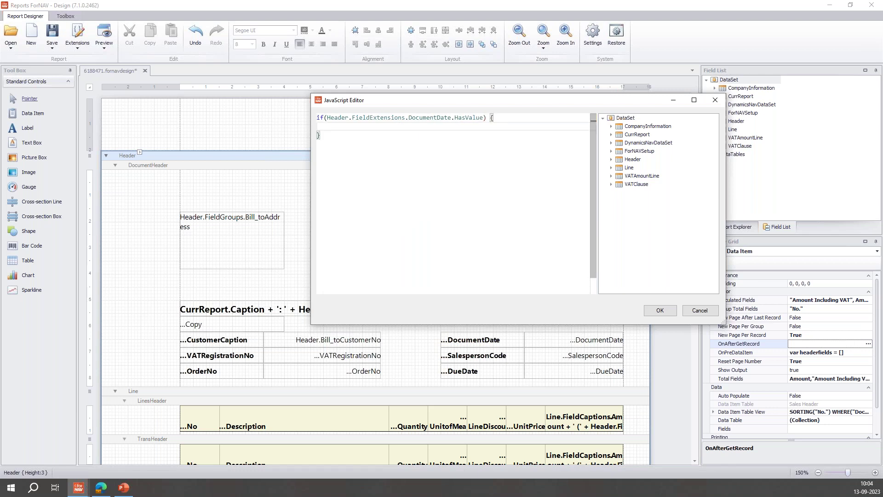
# Inside the if block, add a headerfields.push call that takes an object literal spread over several lines.
pyautogui.write('headerfields.push')
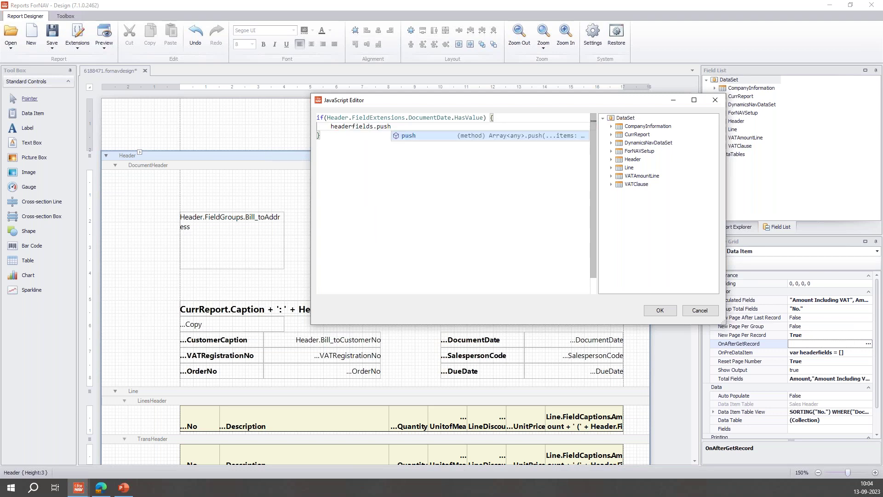
pyautogui.write('(')
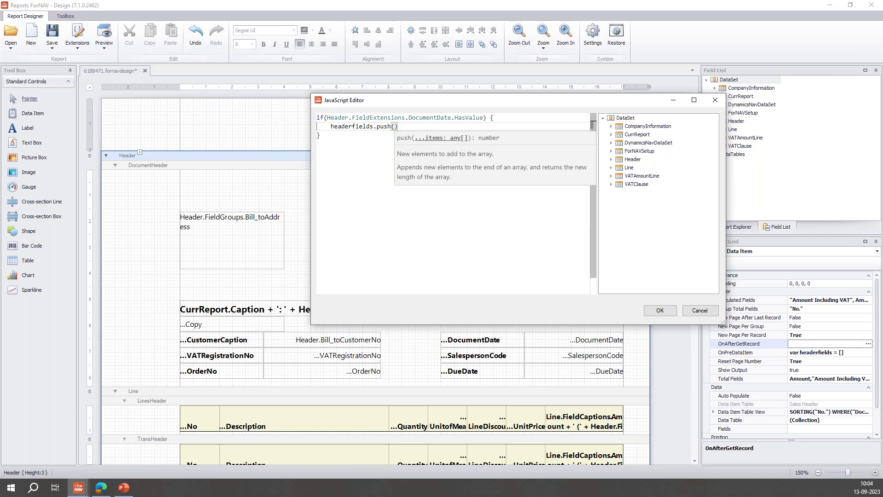
pyautogui.write('{')
pyautogui.press('Return')
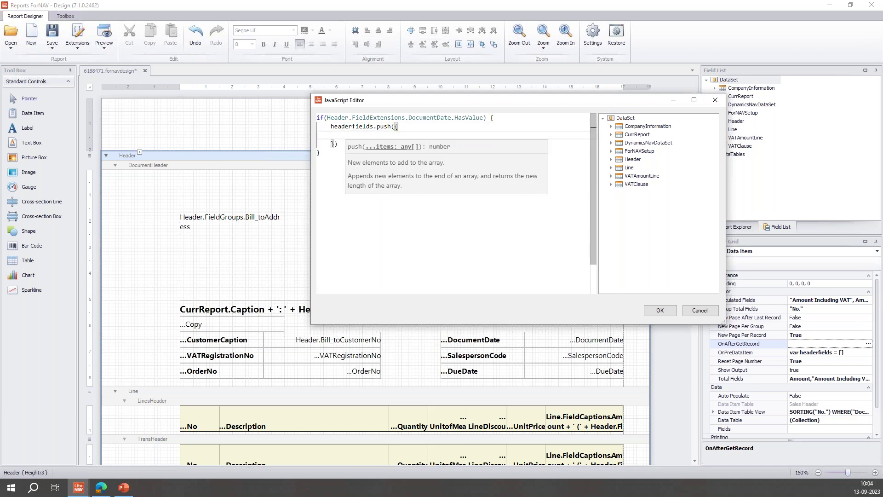
# Add a caption property to the pushed object with the value Header.FieldCaptions.DocumentDate, followed by a comma.
pyautogui.write('capti')
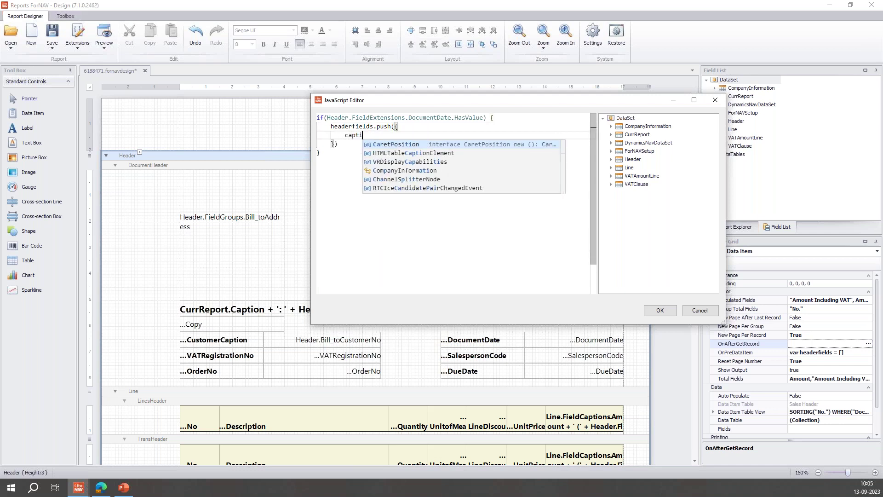
pyautogui.write('on :')
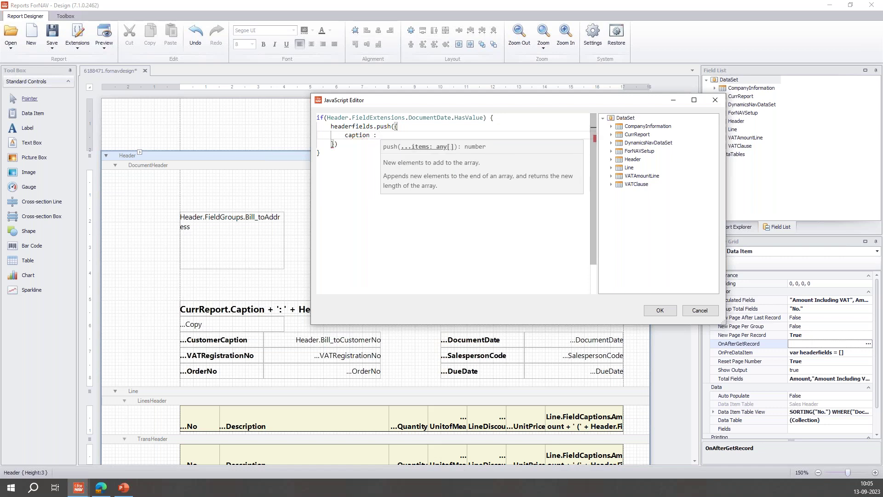
pyautogui.write(' Header')
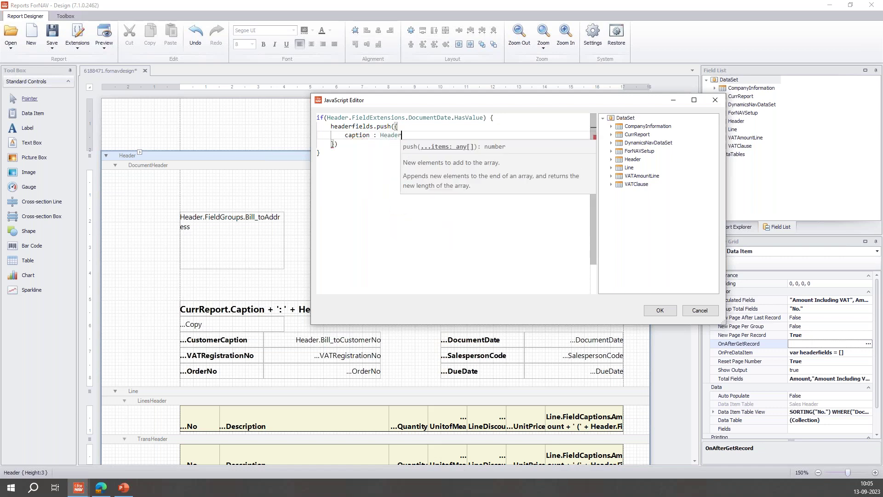
pyautogui.press('BackSpace')
pyautogui.write('.Field')
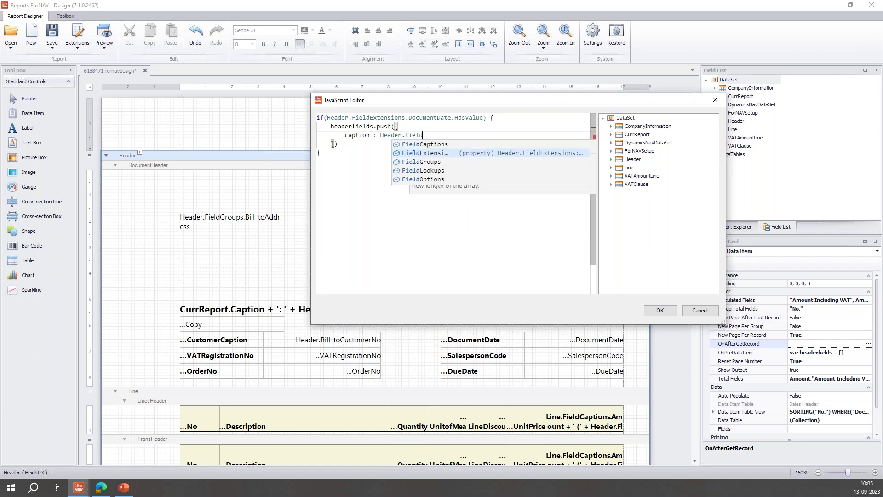
pyautogui.press('Return')
pyautogui.press('BackSpace')
pyautogui.press('BackSpace')
pyautogui.press('BackSpace')
pyautogui.press('BackSpace')
pyautogui.press('BackSpace')
pyautogui.press('BackSpace')
pyautogui.press('BackSpace')
pyautogui.press('BackSpace')
pyautogui.press('BackSpace')
pyautogui.press('BackSpace')
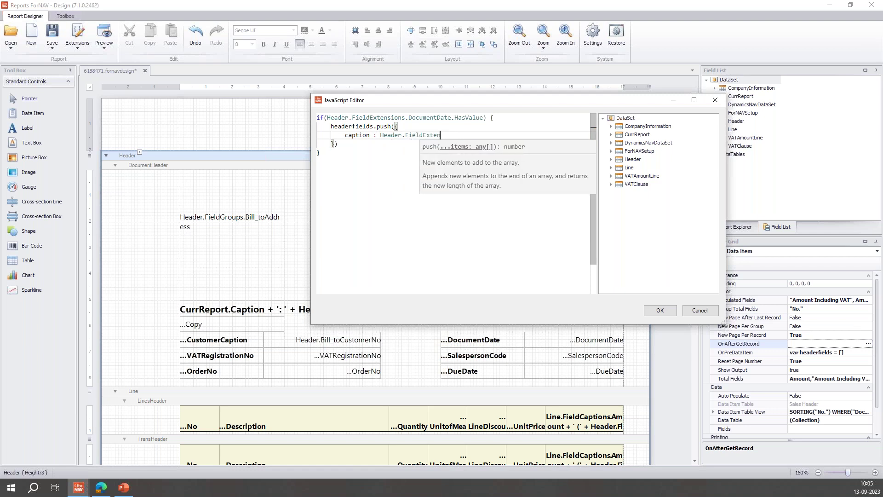
pyautogui.write('C')
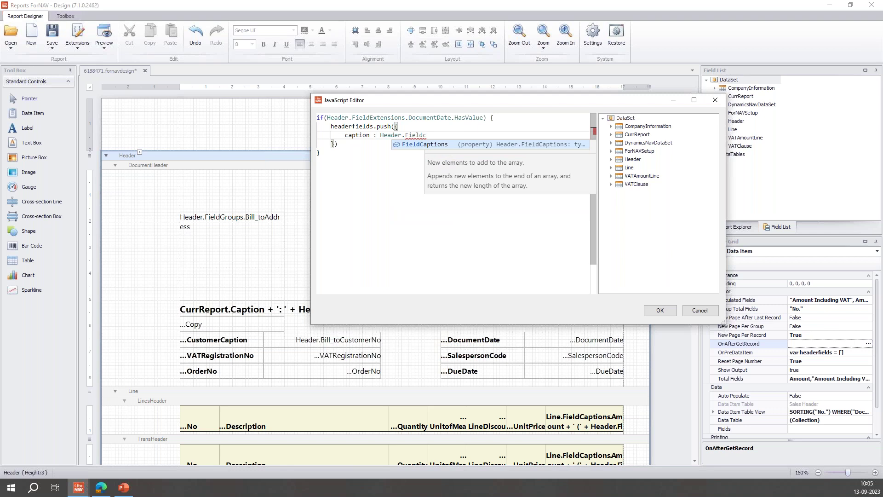
pyautogui.press('Return')
pyautogui.write('.Doc')
pyautogui.press('Return')
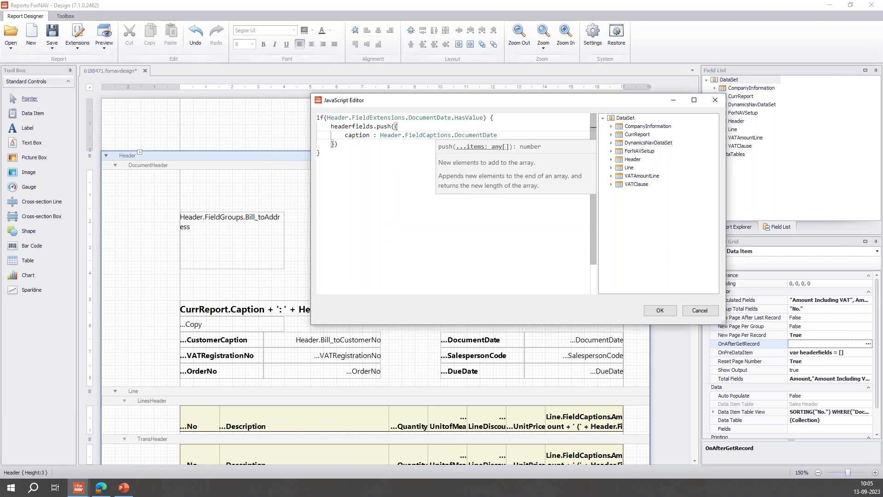
pyautogui.write(',')
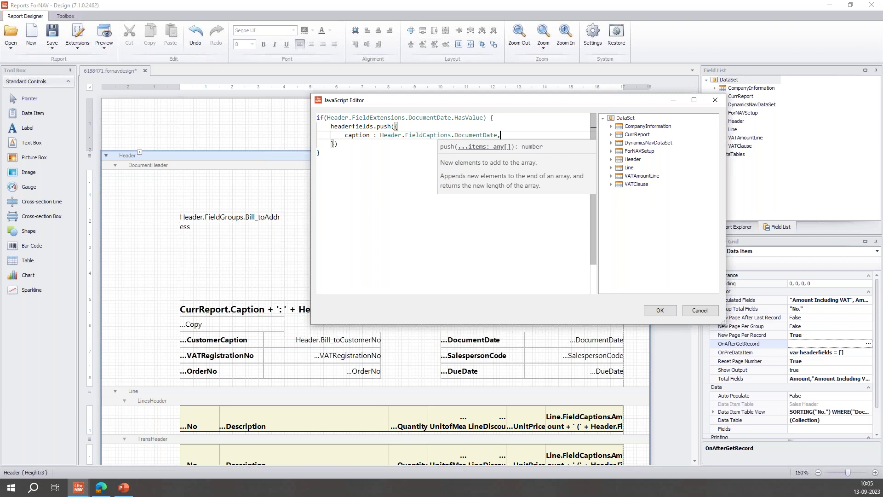
# Add a value property set to Header.DocumentDate on a new line below the caption property.
pyautogui.press('Return')
pyautogui.write('value : Hea')
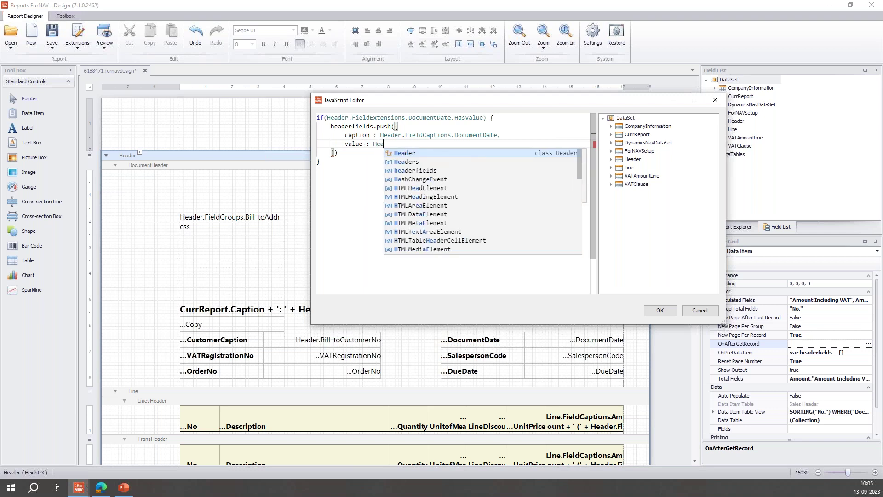
pyautogui.write('der.Docum')
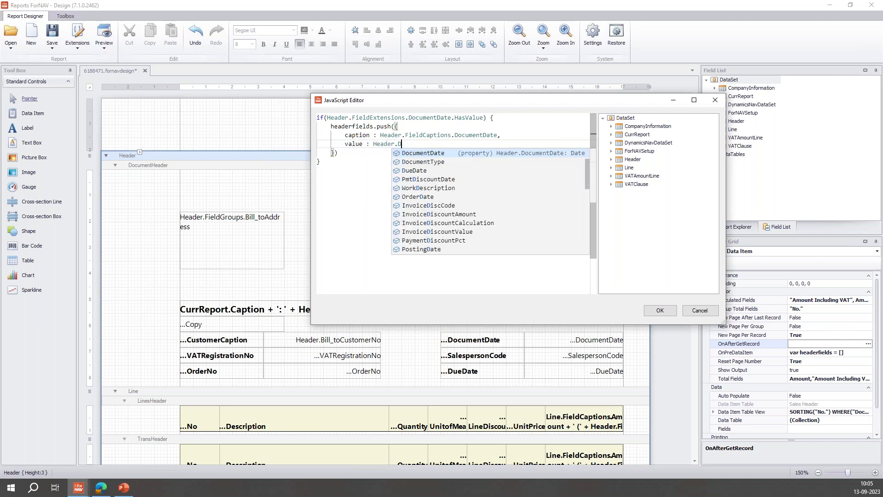
pyautogui.press('Tab')
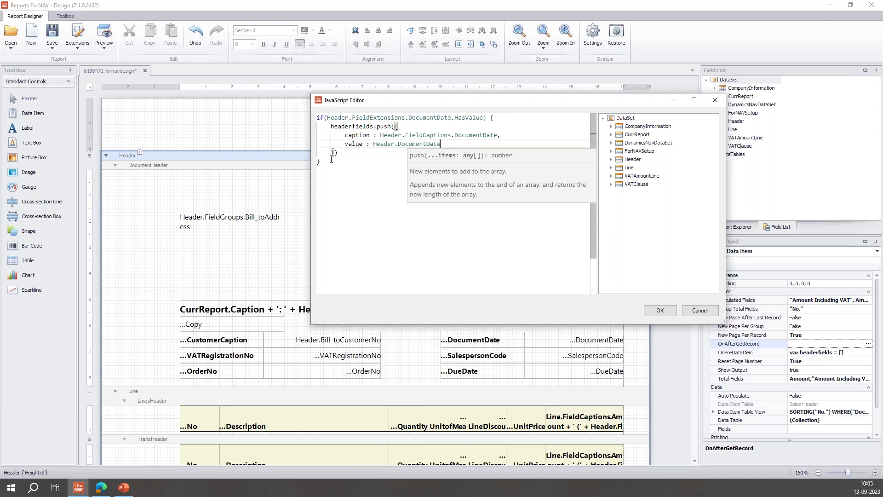
# Copy the whole DocumentDate if block and paste it twice below the original.
pyautogui.hotkey('ctrl', 'a')
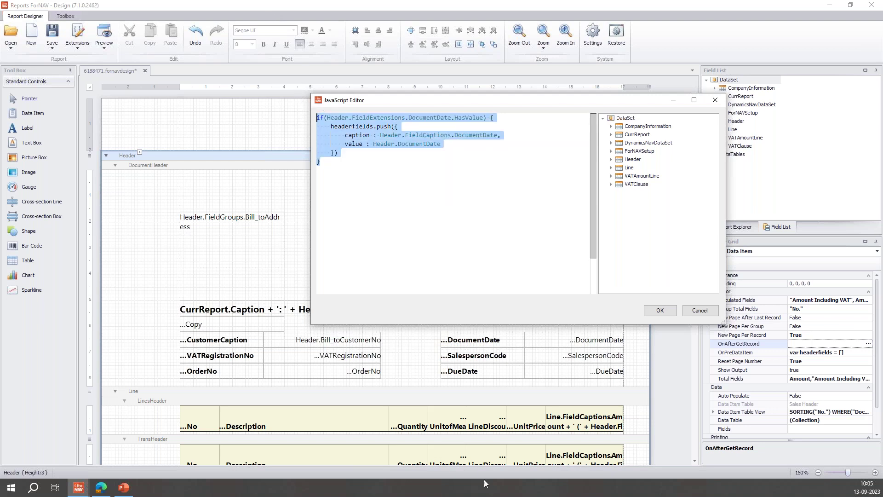
pyautogui.hotkey('ctrl', 'c')
pyautogui.click(343, 172)
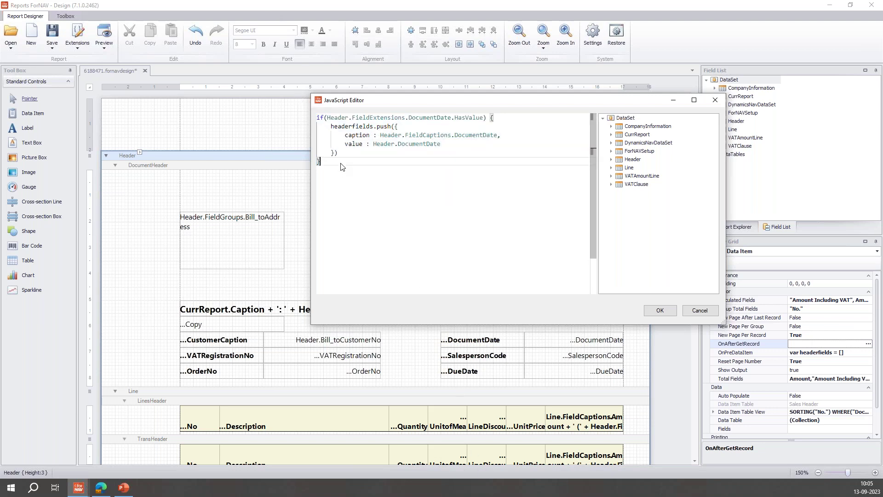
pyautogui.press('Return')
pyautogui.hotkey('ctrl', 'v')
pyautogui.press('Return')
pyautogui.hotkey('ctrl', 'v')
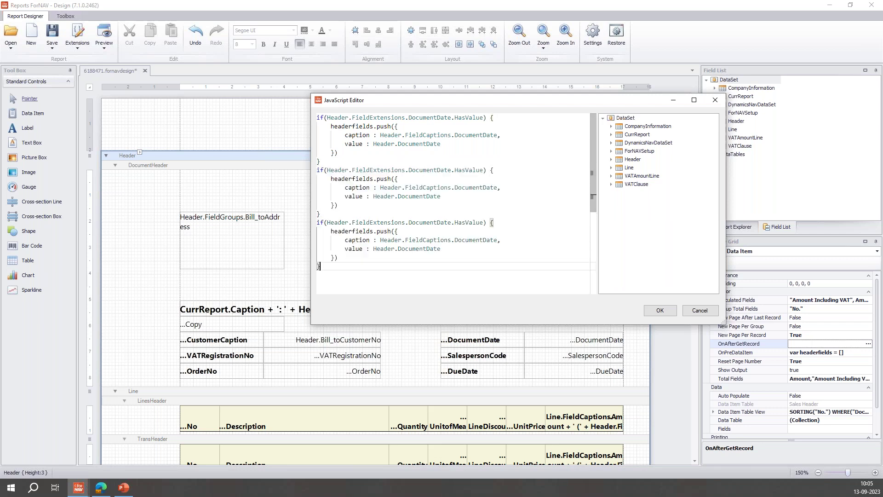
# Replace DocumentDate with SalespersonCode in the condition, caption and value of the second if block.
pyautogui.doubleClick(429, 170)
pyautogui.write('SalespersonCode')
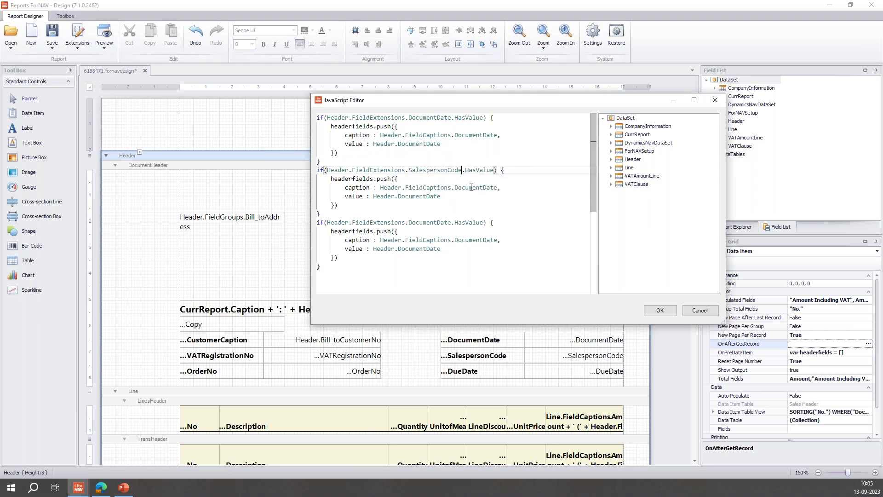
pyautogui.doubleClick(471, 187)
pyautogui.write('SalespersonCode')
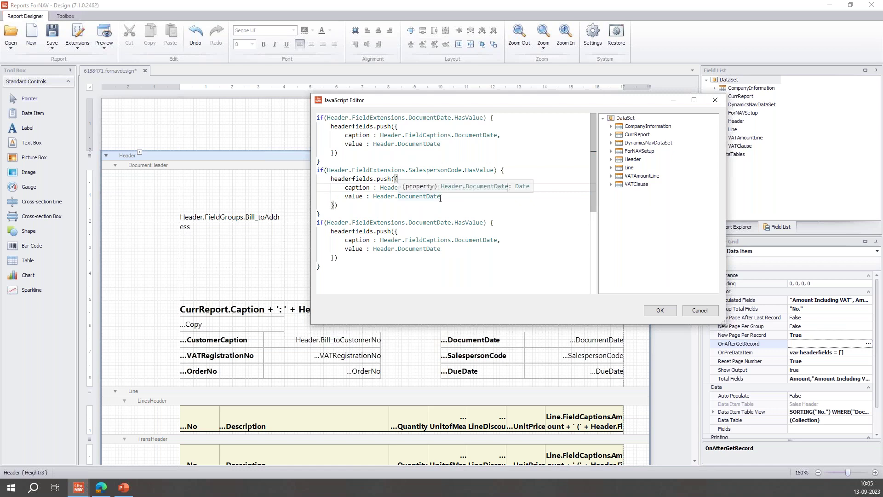
pyautogui.doubleClick(441, 197)
pyautogui.write('Sales')
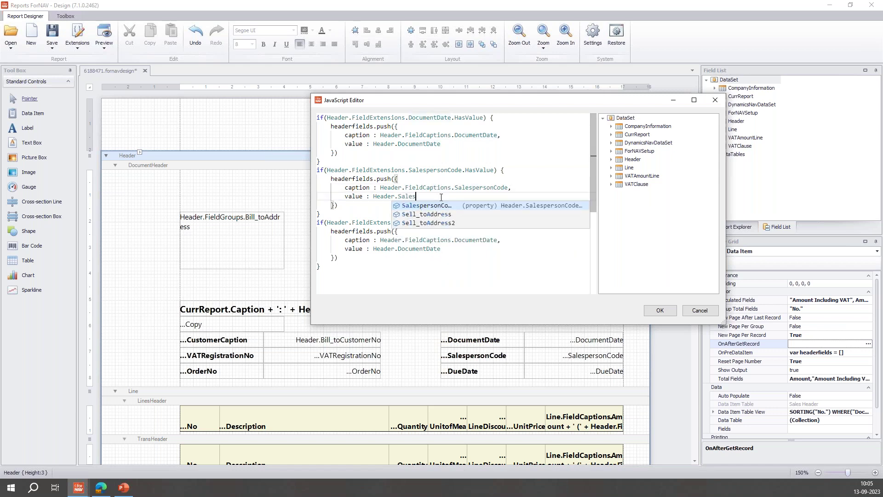
pyautogui.click(428, 214)
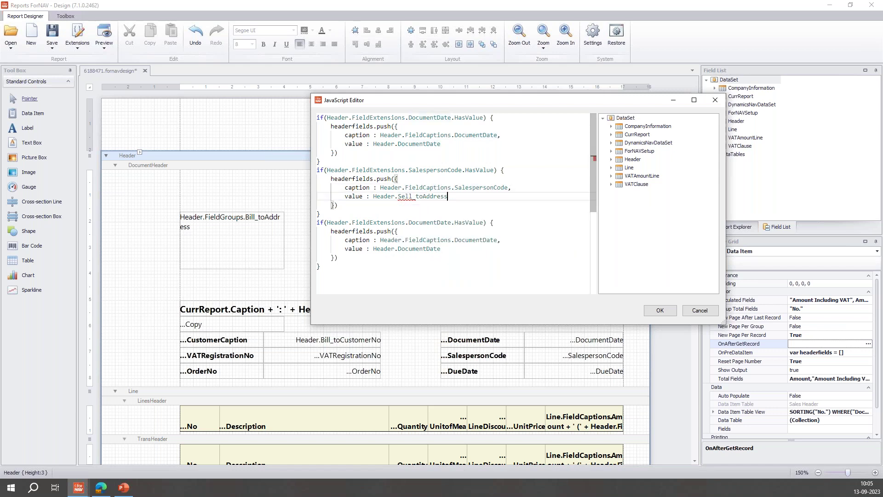
pyautogui.doubleClick(432, 197)
pyautogui.write('Sales')
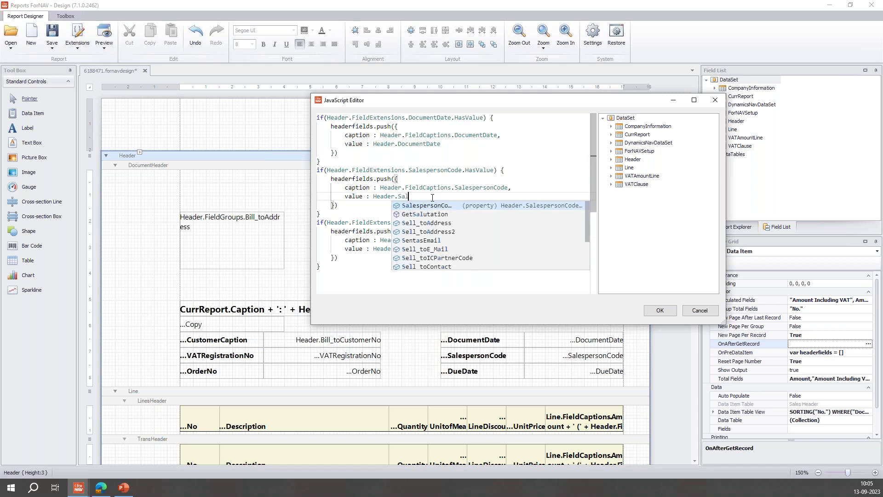
pyautogui.press('Return')
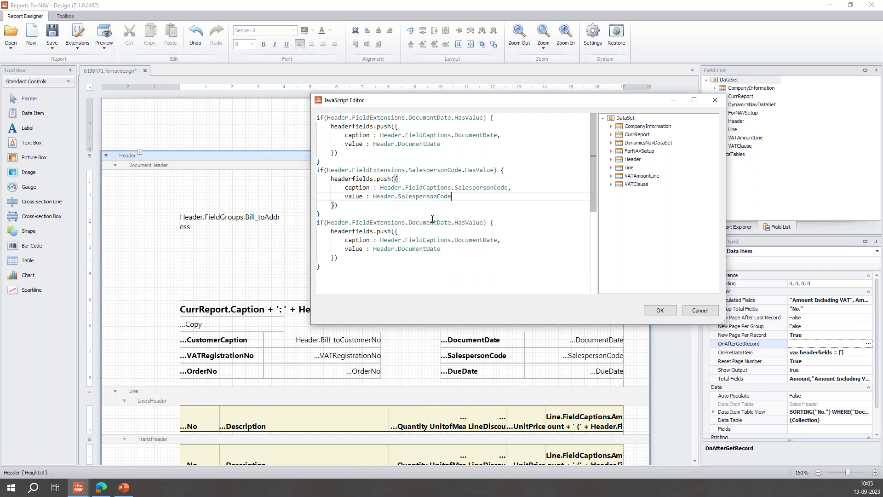
# Change the field tested in the third if block's condition to DueDate.
pyautogui.doubleClick(435, 223)
pyautogui.write('Due')
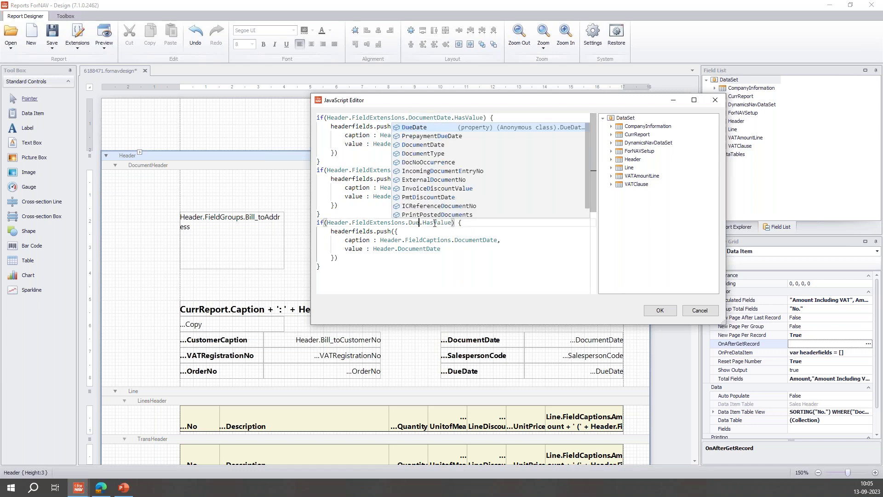
pyautogui.press('Return')
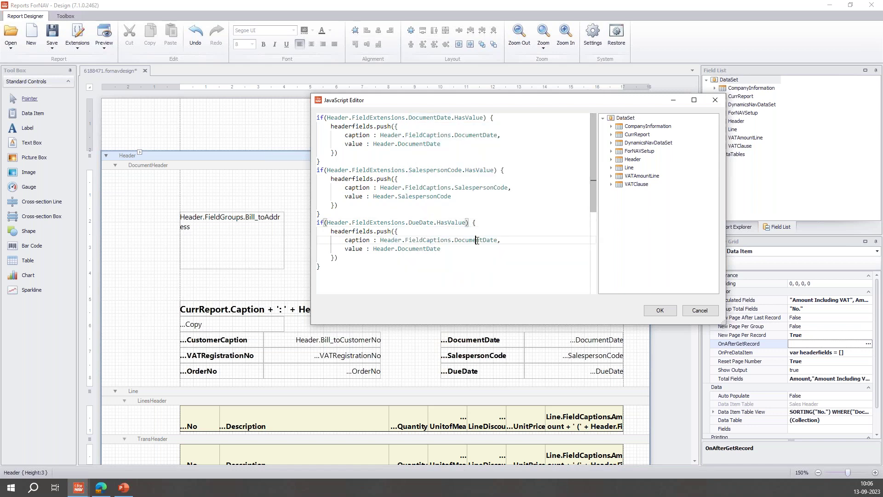
# Replace DocumentDate with DueDate in the caption and value lines of the third if block.
pyautogui.doubleClick(477, 240)
pyautogui.write('Due')
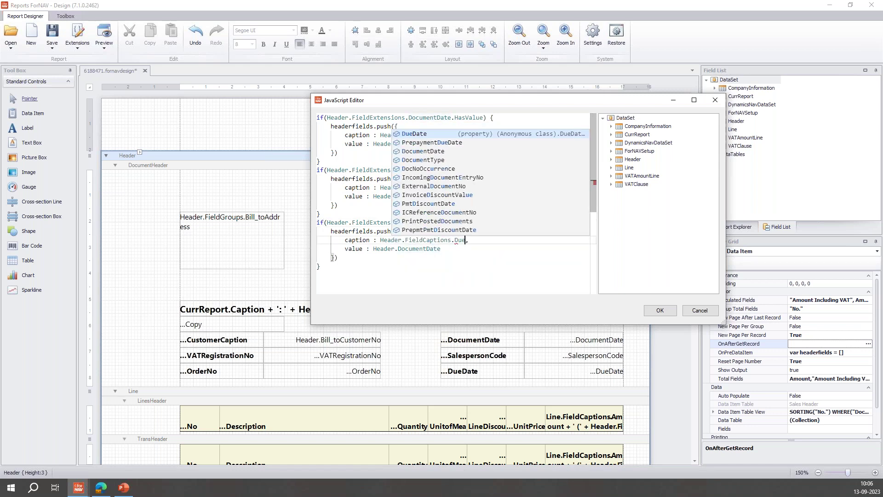
pyautogui.press('Return')
pyautogui.doubleClick(433, 248)
pyautogui.write('Due')
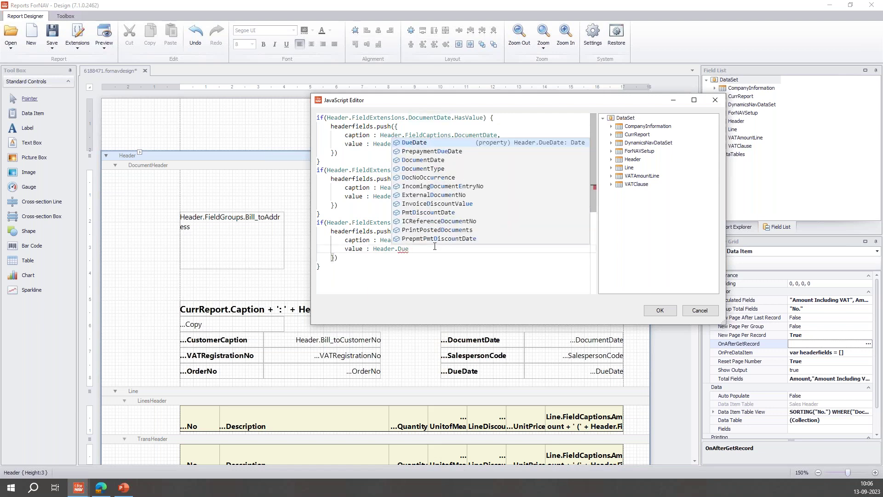
pyautogui.press('Return')
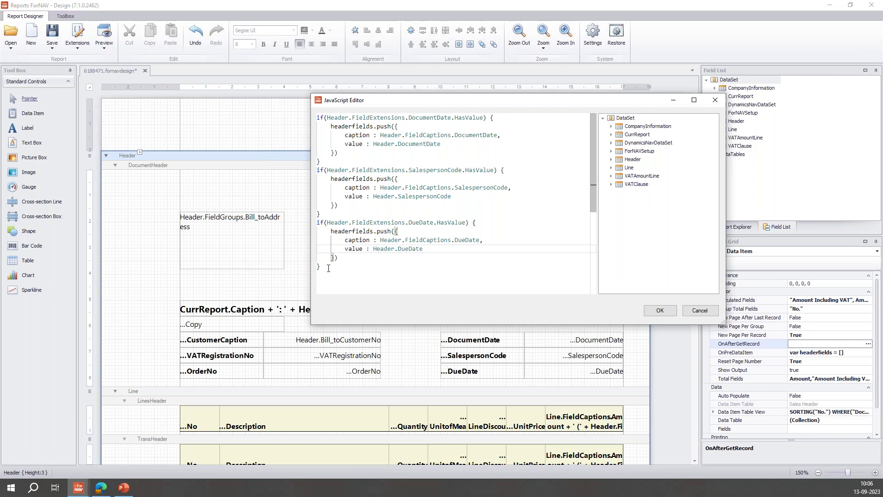
# Insert headerfields = [] above the first if block, followed by a blank line, and save the OnAfterGetRecord script.
pyautogui.click(321, 118)
pyautogui.press('Return')
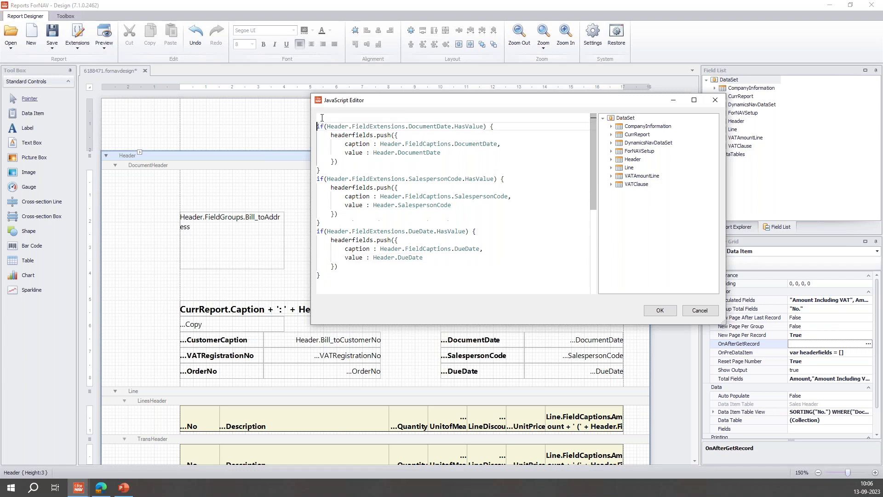
pyautogui.press('Return')
pyautogui.click(322, 118)
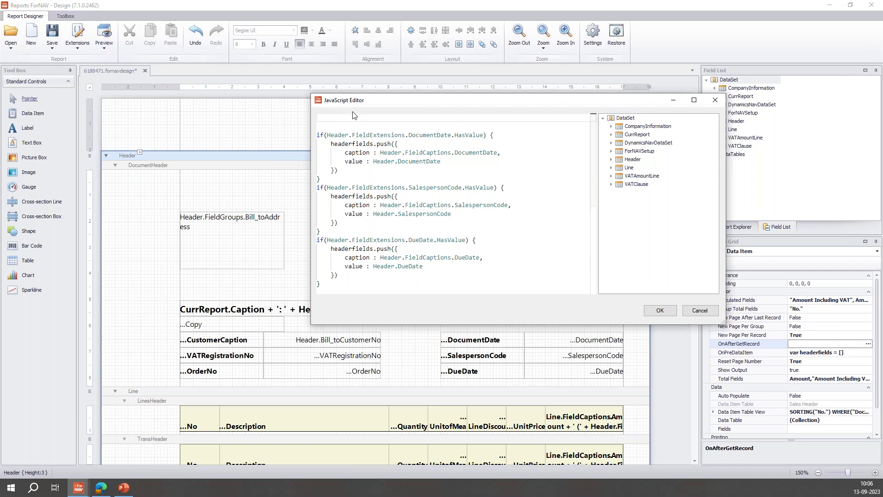
pyautogui.write('header')
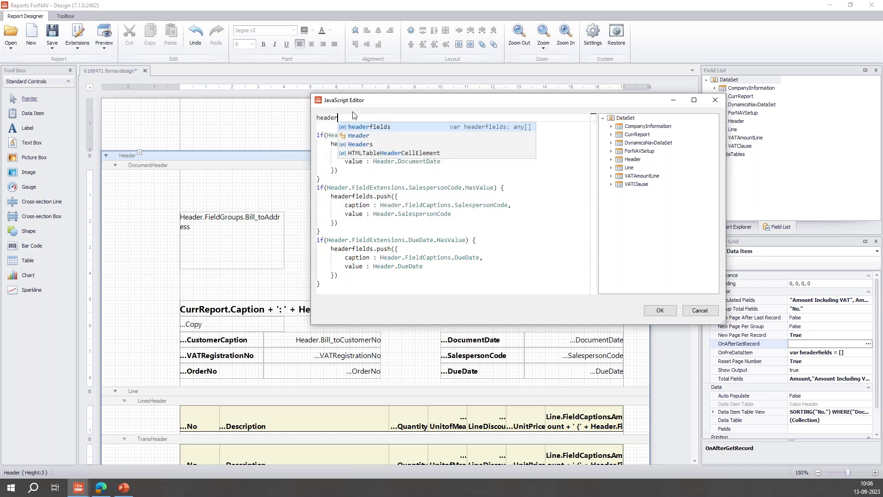
pyautogui.write('fields = [')
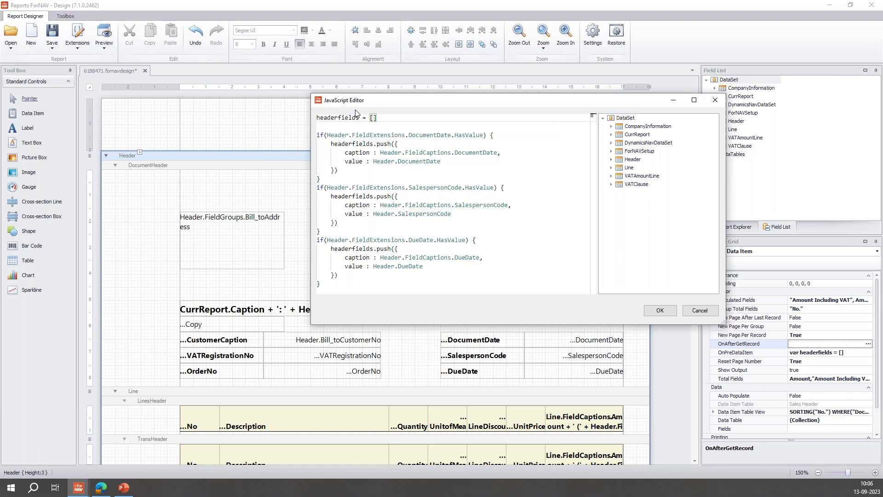
pyautogui.press('Right')
pyautogui.click(659, 312)
# Add a text box above the bill-to address in DocumentHeader, align its text Top Left and enlarge it to about 400 by 160.
pyautogui.moveTo(31, 142); pyautogui.dragTo(214, 180)
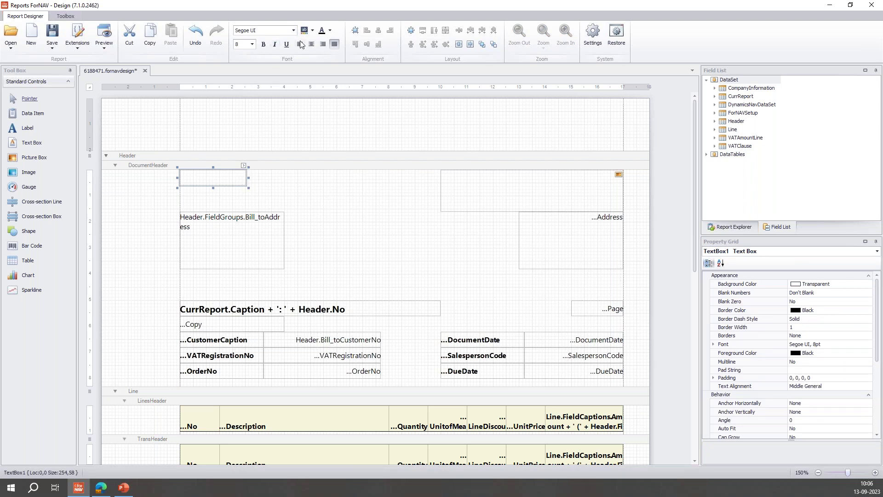
pyautogui.click(831, 388)
pyautogui.click(788, 397)
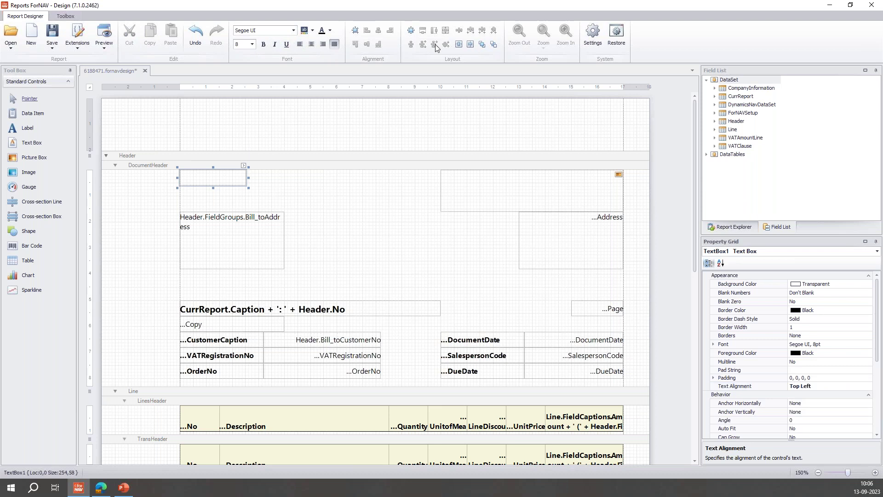
pyautogui.moveTo(249, 188); pyautogui.dragTo(287, 214)
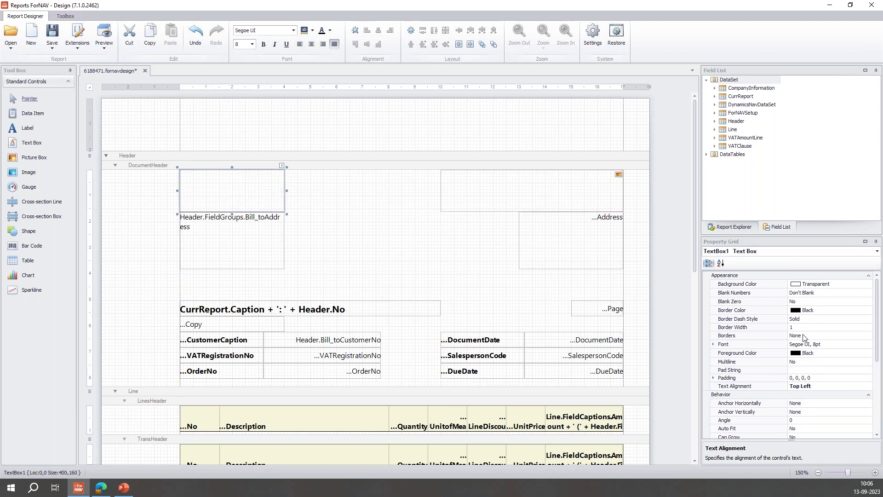
# Set both Multiline and Can Grow to Yes for the new text box.
pyautogui.scroll(-3, 806, 375)
pyautogui.scroll(3, 806, 375)
pyautogui.click(869, 366)
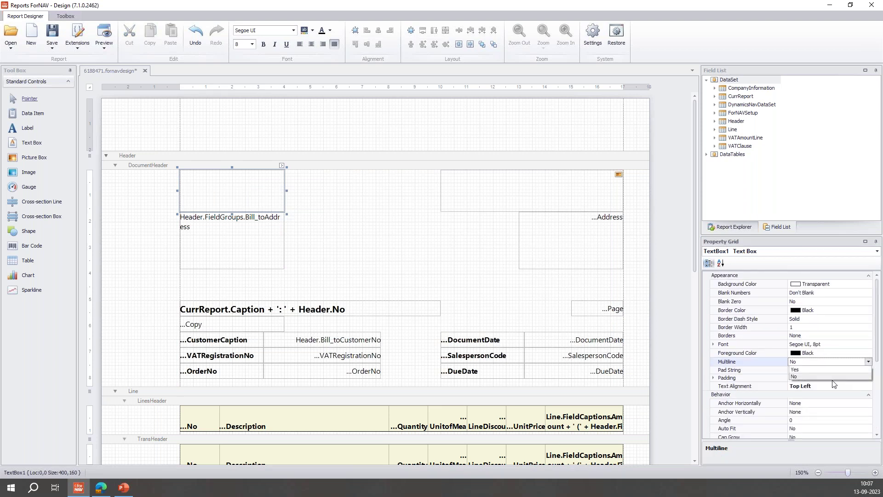
pyautogui.click(835, 370)
pyautogui.scroll(-5, 819, 388)
pyautogui.scroll(5, 818, 388)
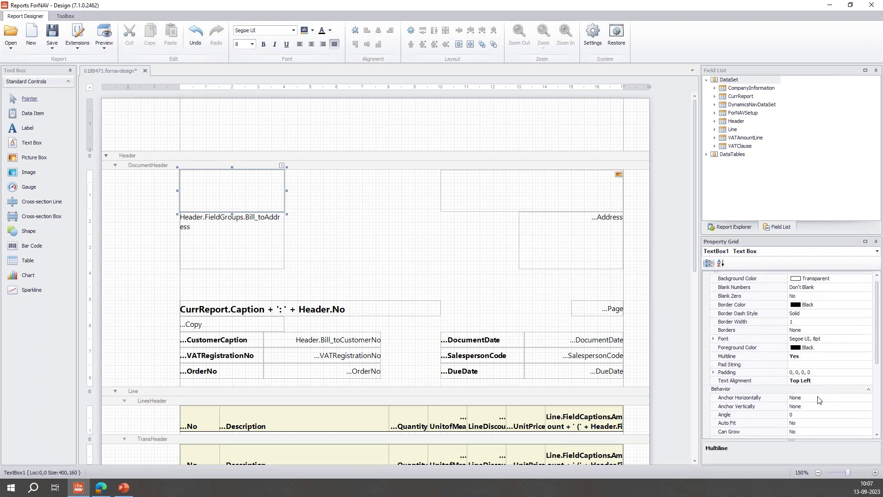
pyautogui.click(817, 437)
pyautogui.click(869, 434)
pyautogui.click(836, 442)
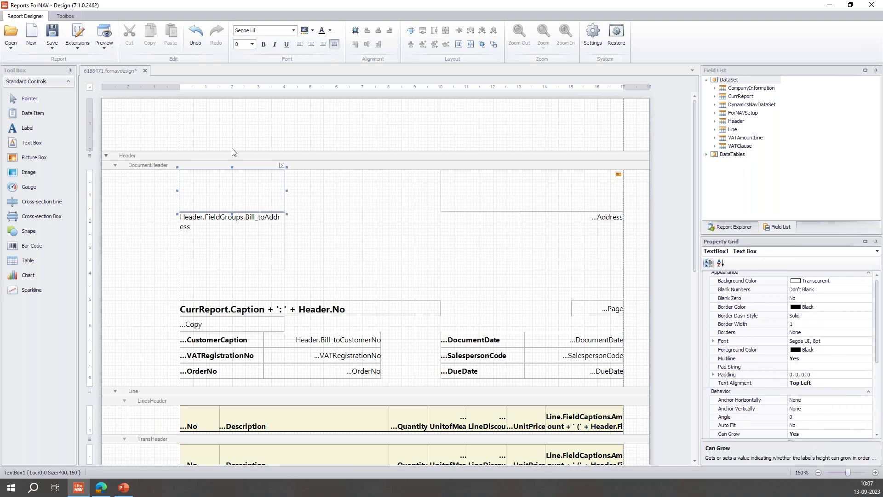
# Set the new text box's source expression to JSON.stringify(headerfields).
pyautogui.click(282, 165)
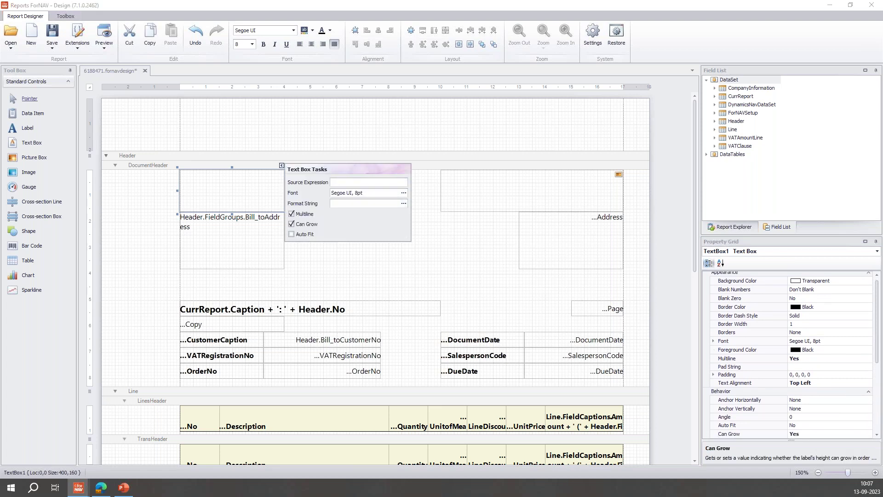
pyautogui.click(404, 182)
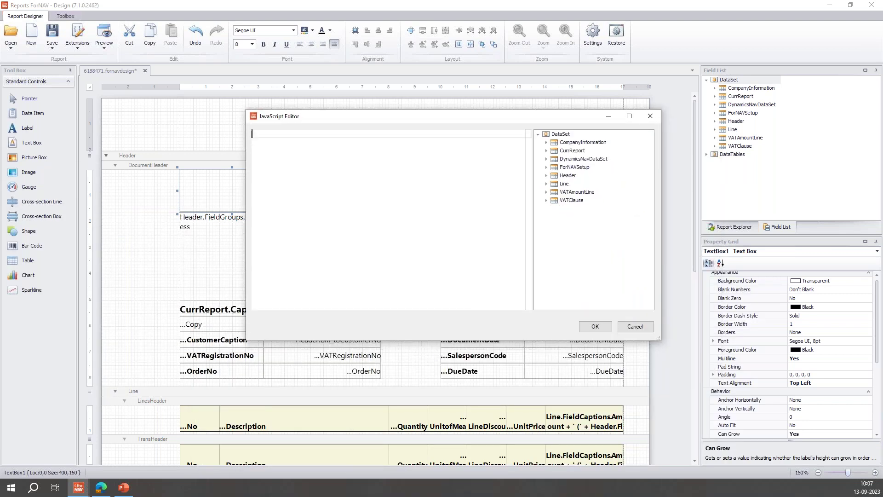
pyautogui.write('JSON')
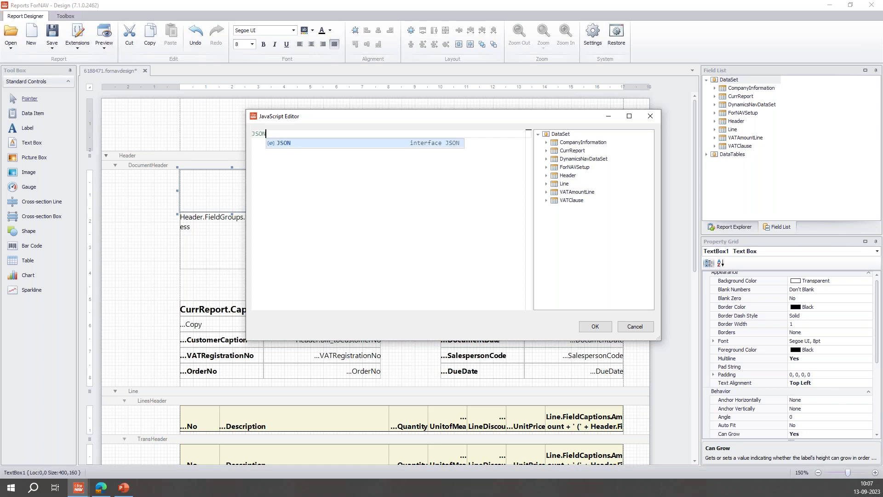
pyautogui.write('.')
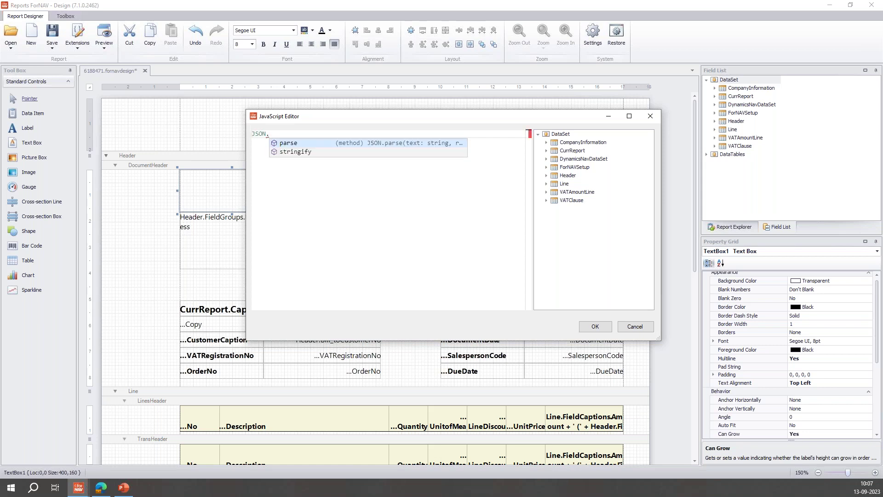
pyautogui.write('strii')
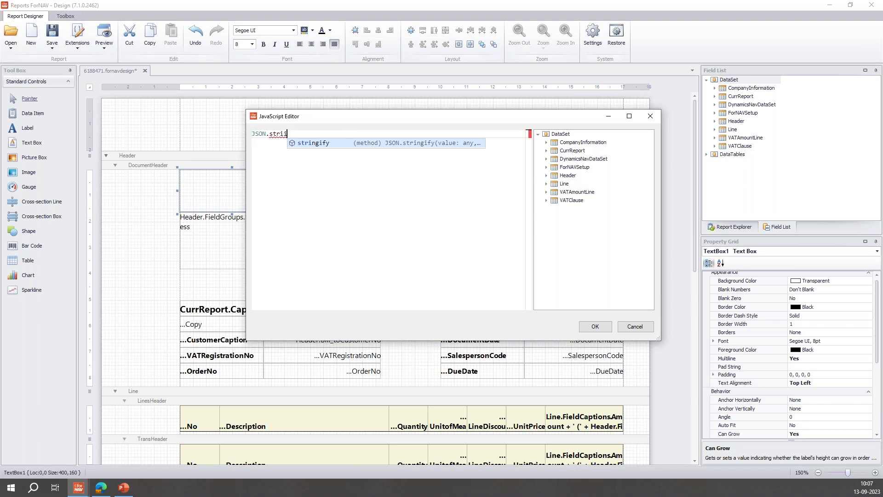
pyautogui.press('Tab')
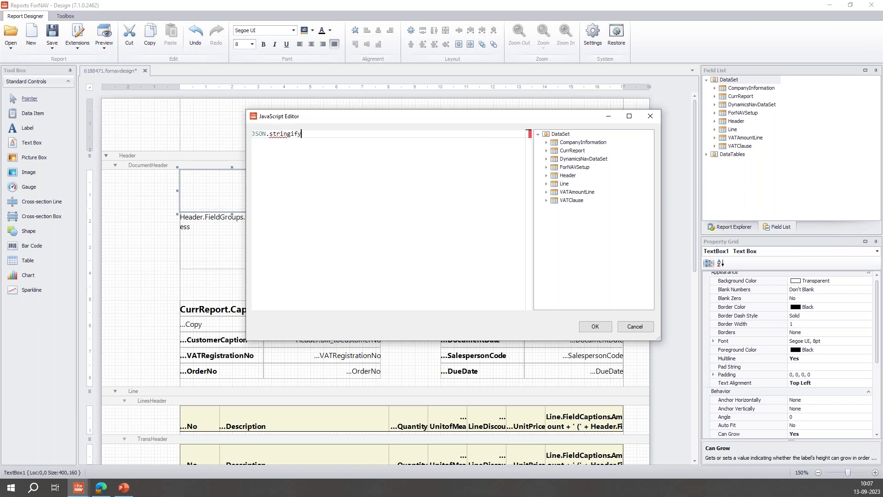
pyautogui.write('(h')
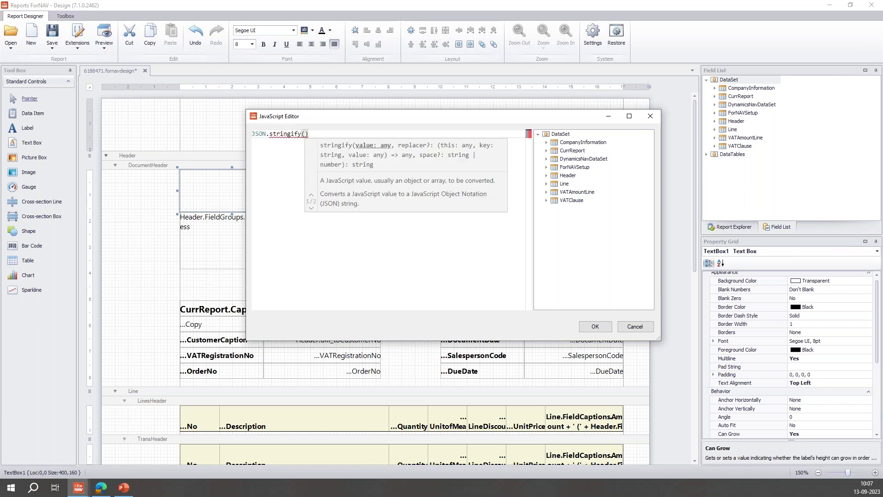
pyautogui.write('eaderfields')
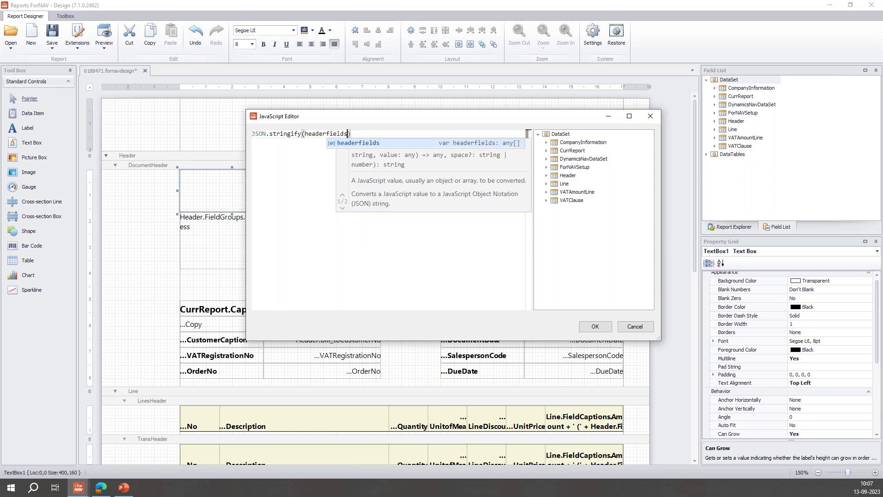
pyautogui.click(595, 326)
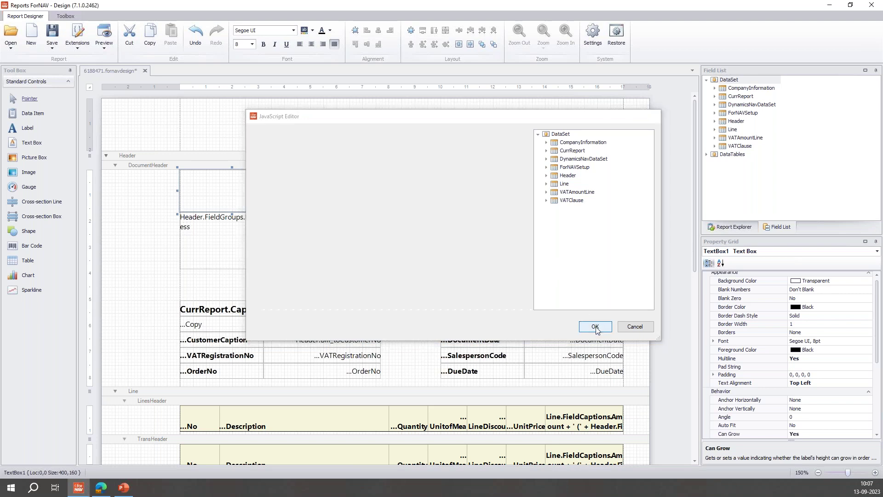
# Give the new text box a MistyRose background color.
pyautogui.click(313, 31)
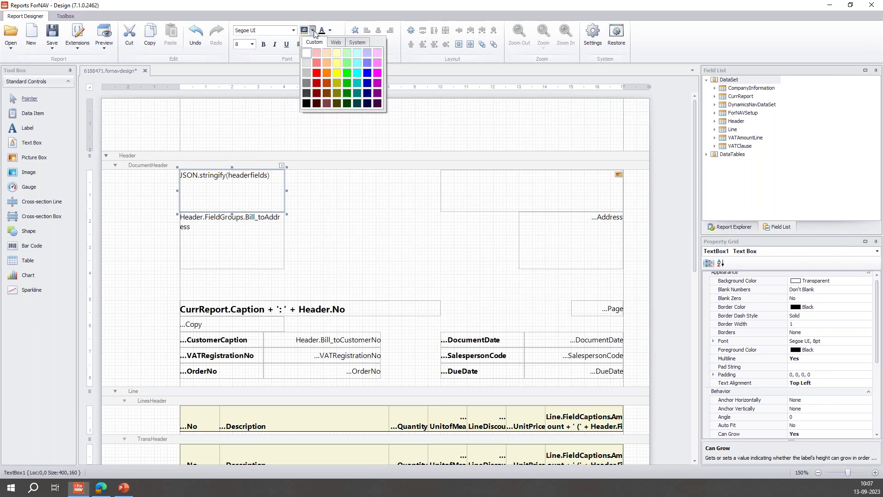
pyautogui.click(338, 43)
pyautogui.scroll(-3, 350, 95)
pyautogui.scroll(-1, 341, 85)
pyautogui.click(343, 100)
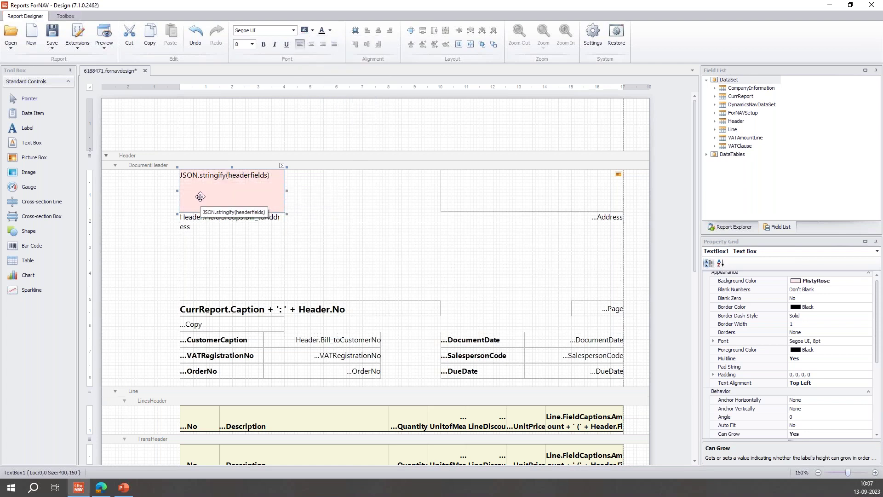
# Preview the Order report in Business Central with the last used filters and fit the page to the window width.
pyautogui.click(105, 36)
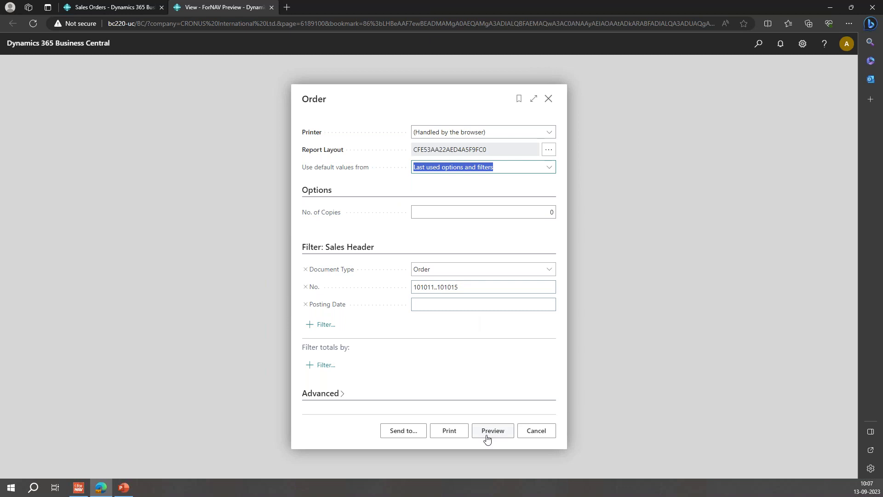
pyautogui.click(492, 431)
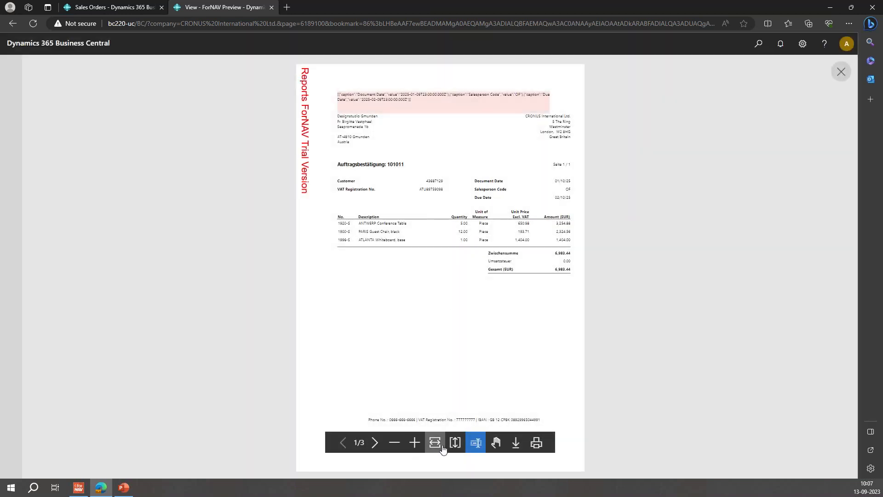
pyautogui.click(435, 442)
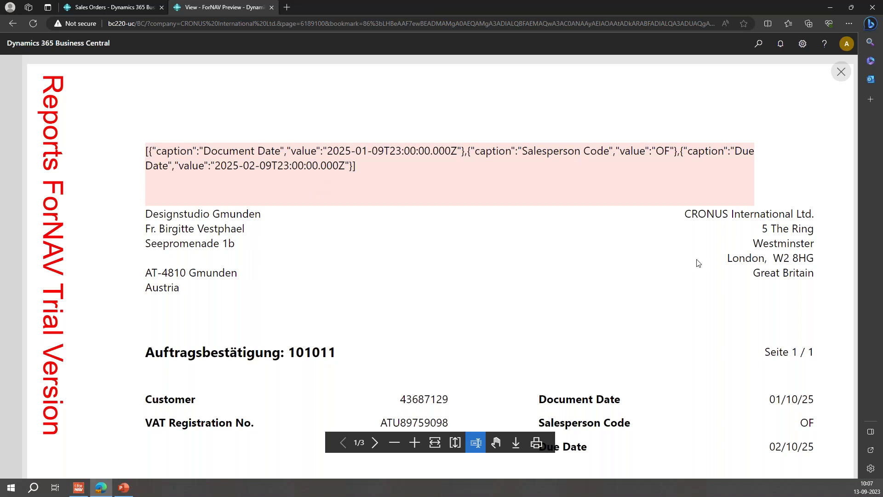
# Examine the caption and value pairs in the preview's JSON text, and return to the report designer.
pyautogui.scroll(-1, 663, 317)
pyautogui.scroll(1, 361, 187)
pyautogui.moveTo(151, 150); pyautogui.dragTo(354, 166)
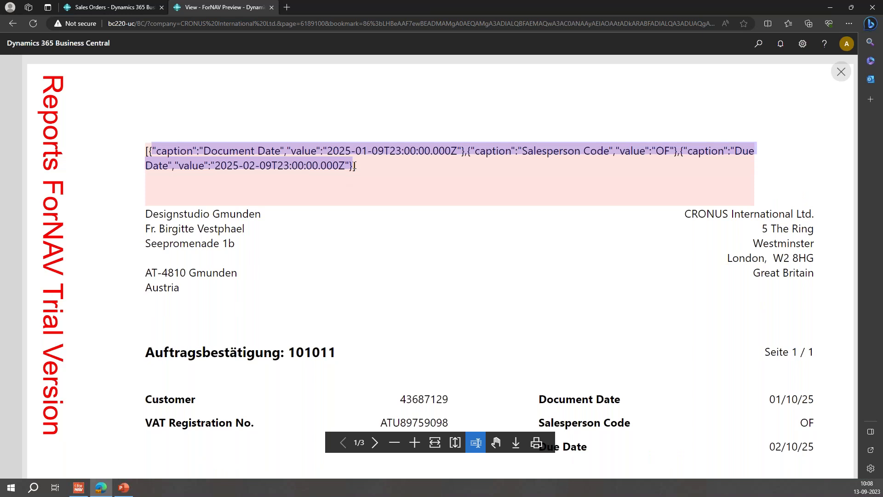
pyautogui.click(245, 156)
pyautogui.moveTo(152, 150); pyautogui.dragTo(196, 150)
pyautogui.click(257, 152)
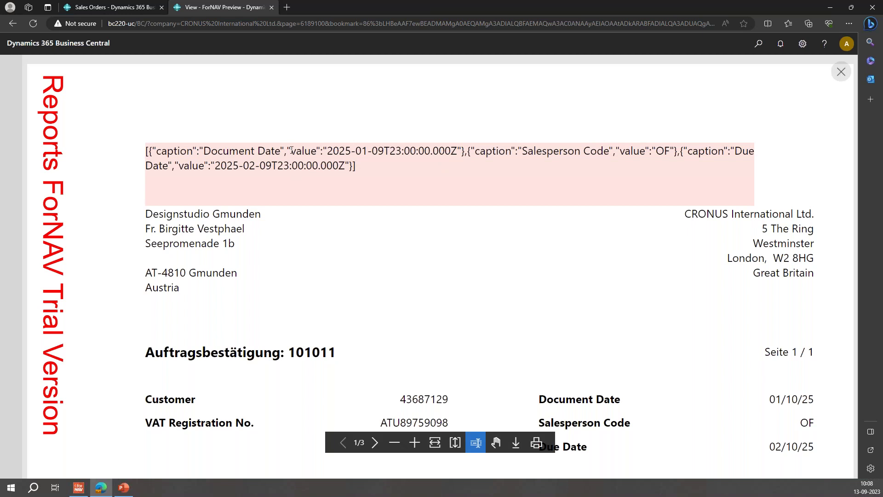
pyautogui.moveTo(287, 151); pyautogui.dragTo(458, 153)
pyautogui.click(323, 151)
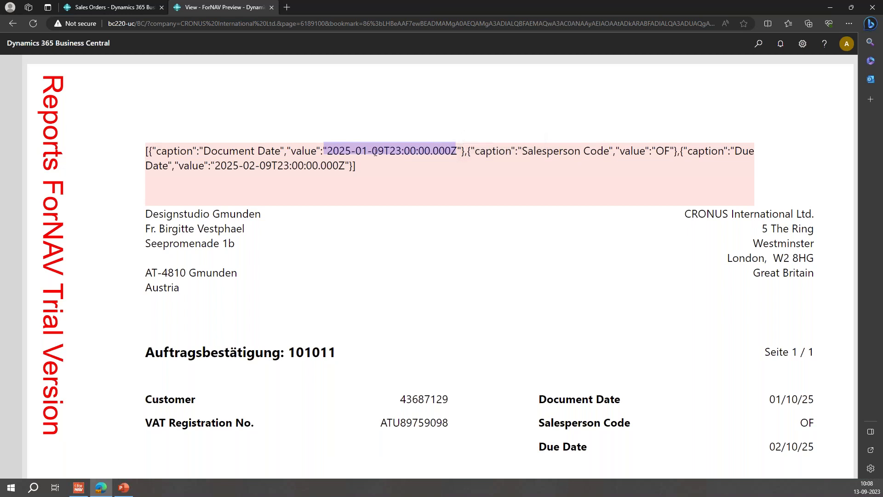
pyautogui.moveTo(479, 151); pyautogui.dragTo(512, 151)
pyautogui.click(552, 156)
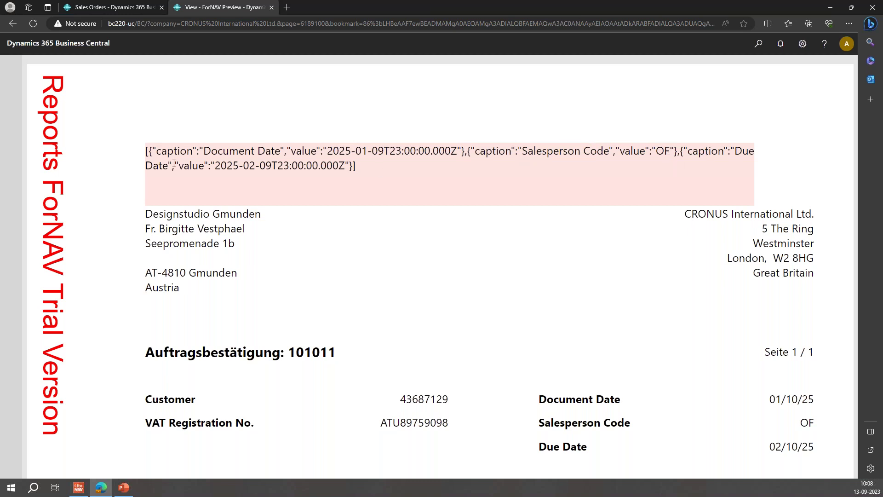
pyautogui.moveTo(216, 166); pyautogui.dragTo(346, 166)
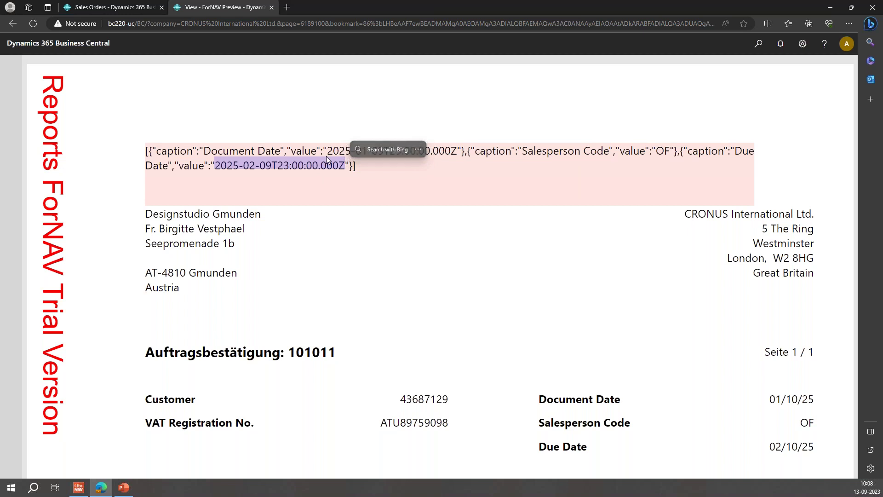
pyautogui.click(272, 12)
pyautogui.click(476, 96)
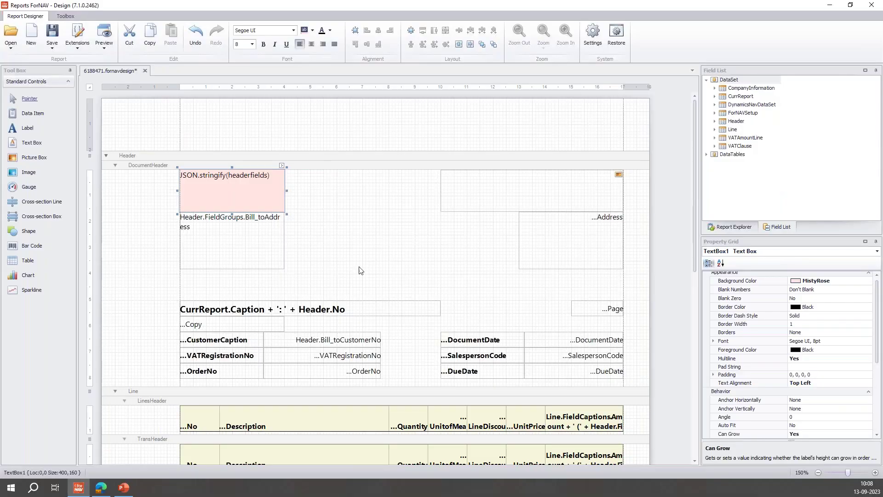
# In the Header data item's OnAfterGetRecord script, wrap the Header.DocumentDate value in a CurrReport.DotNetFormat() call.
pyautogui.click(412, 159)
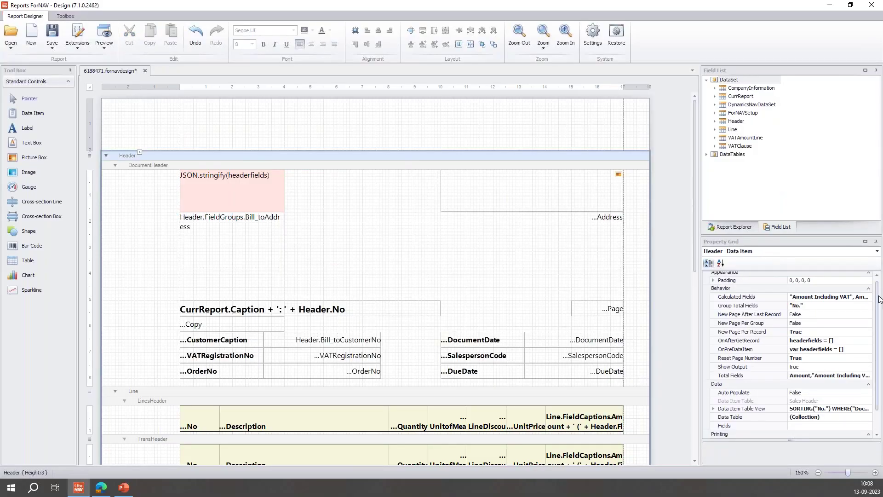
pyautogui.click(850, 341)
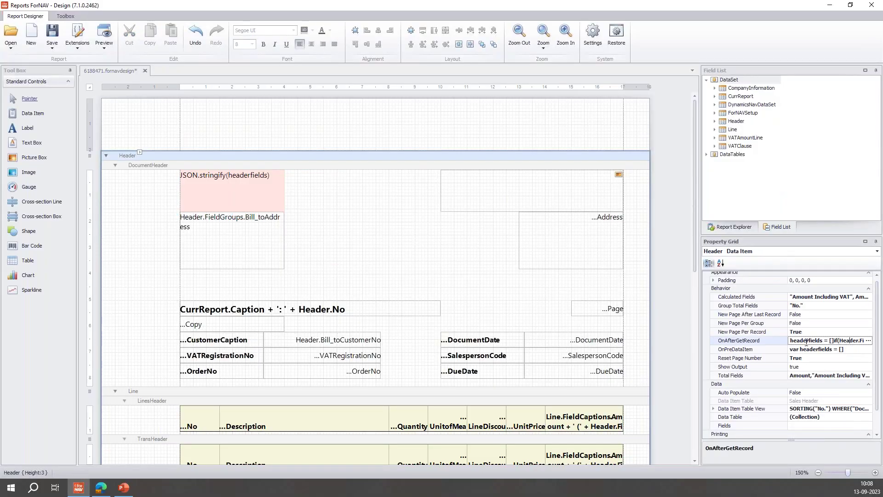
pyautogui.click(868, 341)
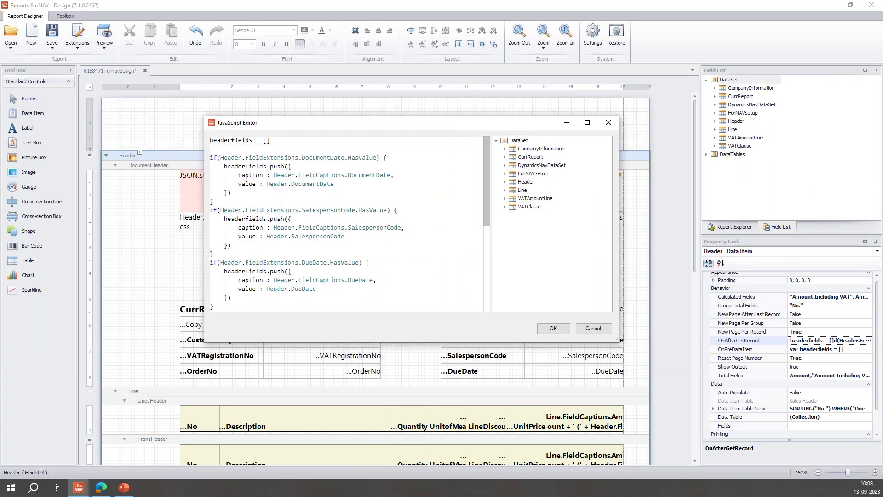
pyautogui.click(269, 185)
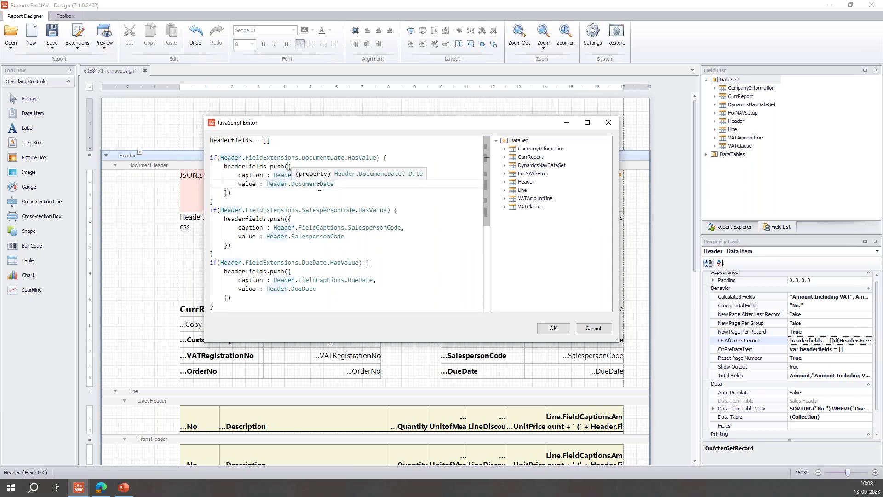
pyautogui.write('CurrRep')
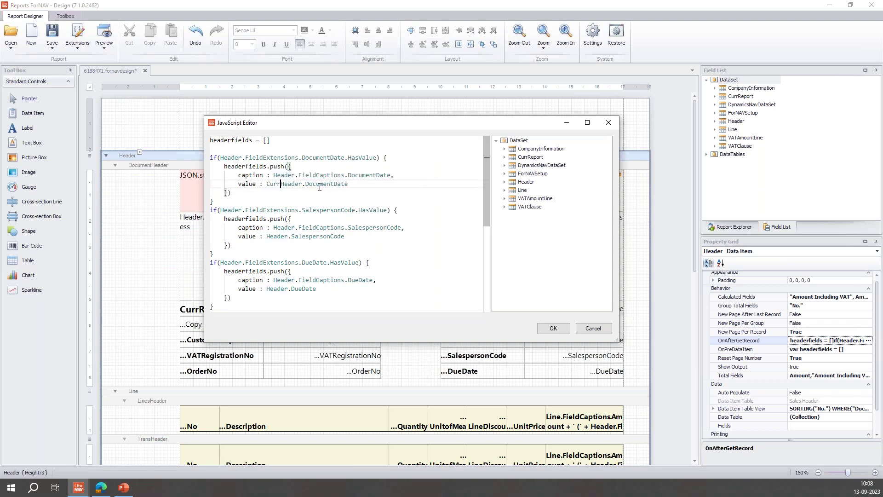
pyautogui.write('ort.Dot')
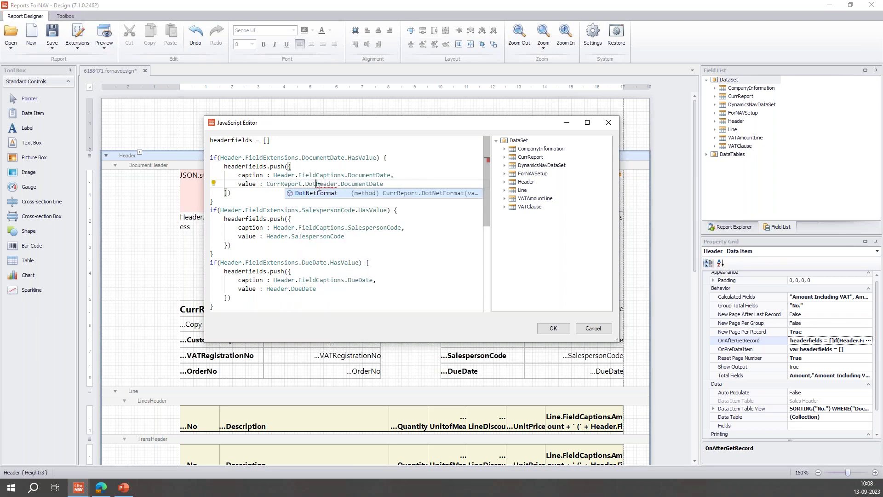
pyautogui.press('Tab')
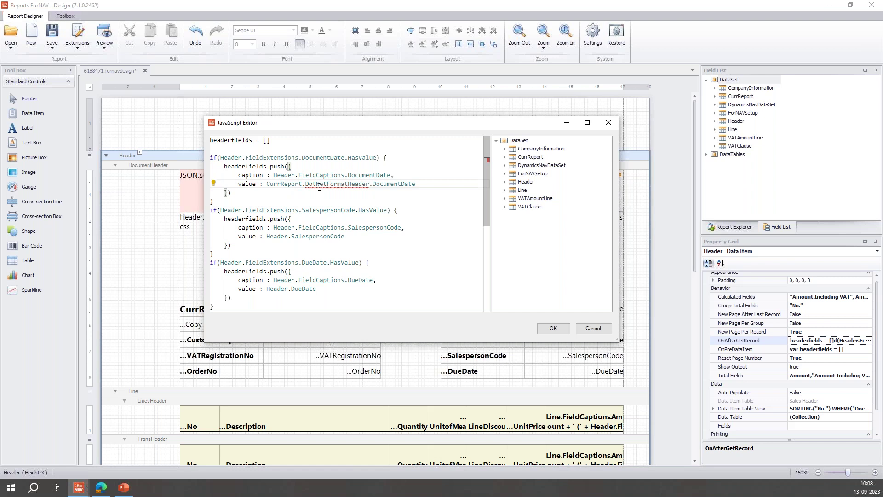
pyautogui.hotkey('shift', 'End')
pyautogui.write('(')
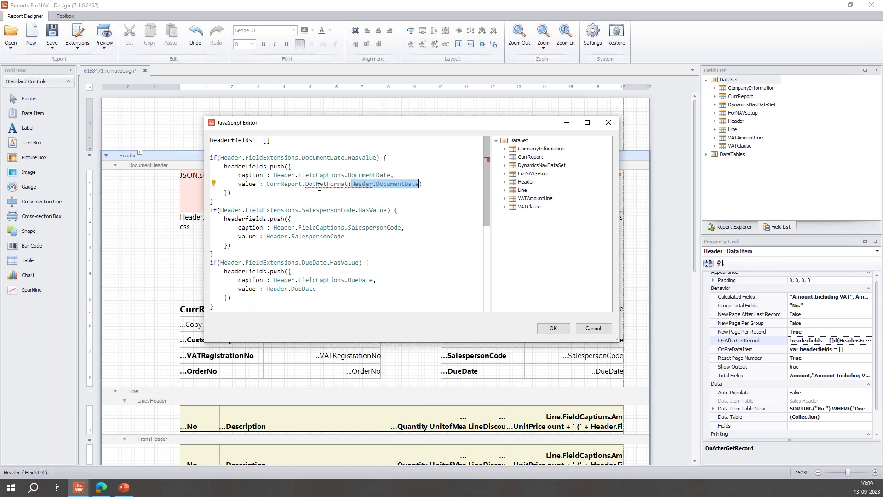
pyautogui.press('Right')
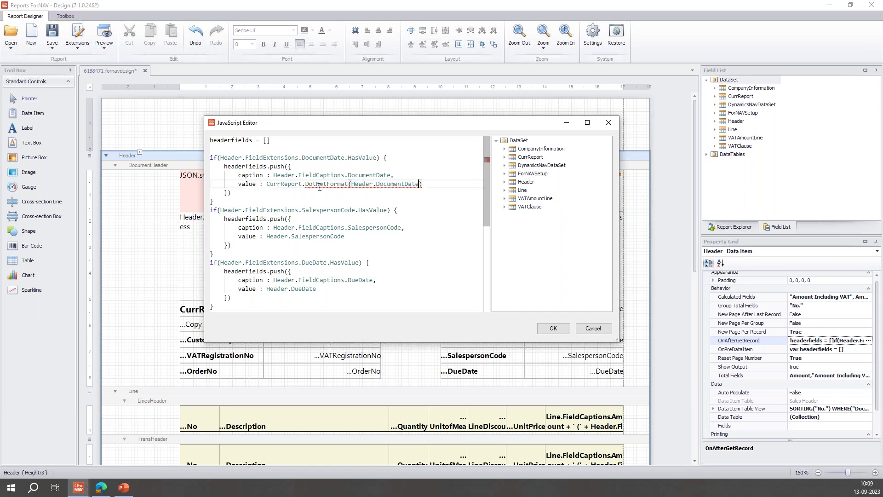
# Add 'dd-MM-yyyy' as the format argument of the document date's DotNetFormat call.
pyautogui.write(', ')
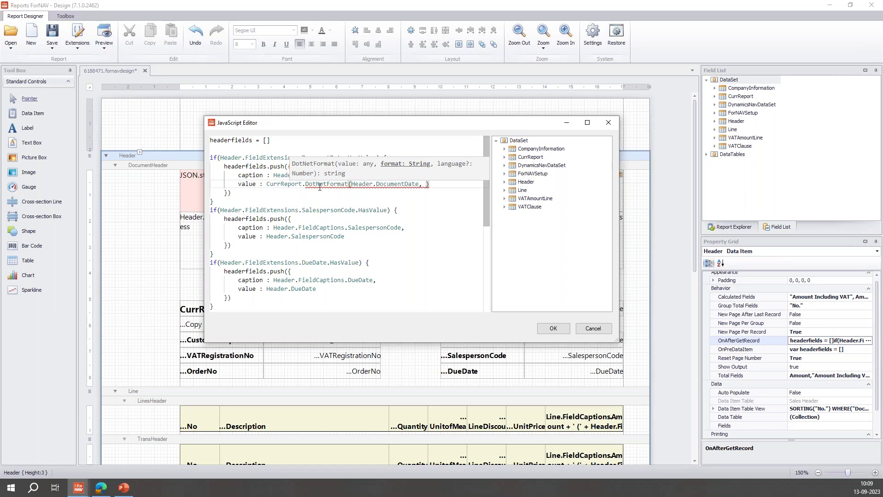
pyautogui.write("'d")
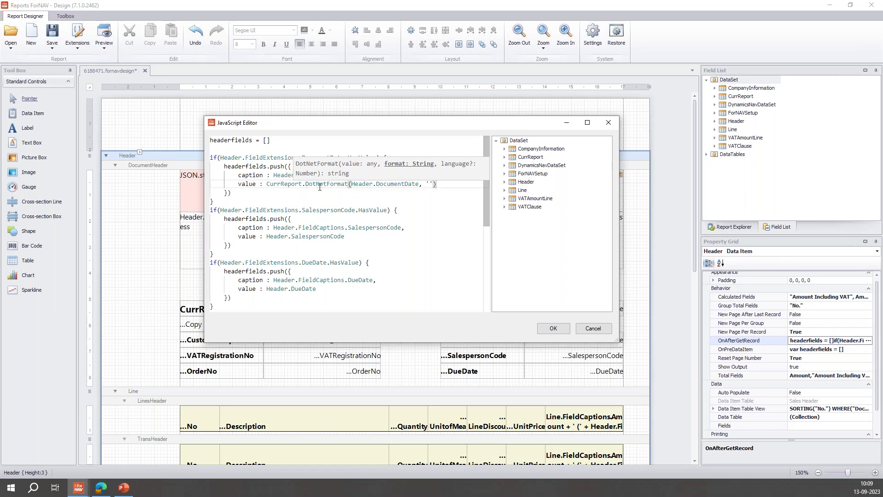
pyautogui.write('d-MM')
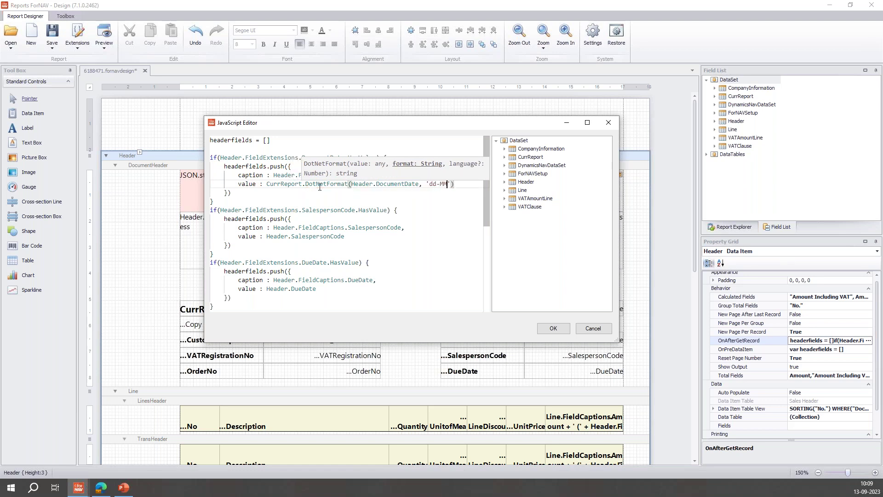
pyautogui.write('-yyyy')
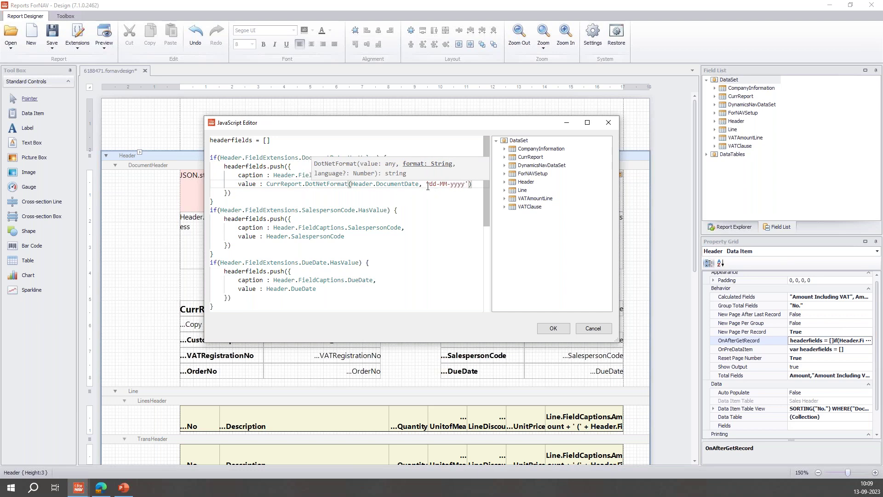
pyautogui.click(443, 184)
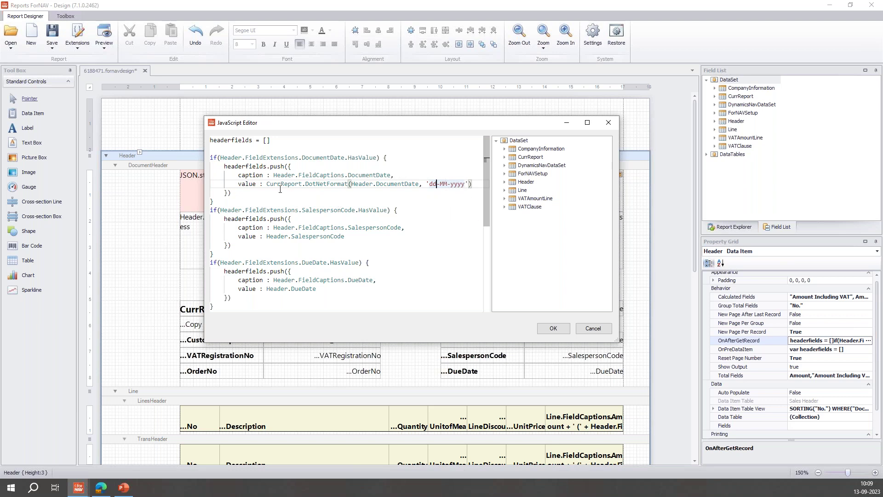
# Replace the due date value with CurrReport.DotNetFormat(Header.DueDate, 'dd-MM-yyyy') and accept the script.
pyautogui.moveTo(267, 184); pyautogui.dragTo(472, 184)
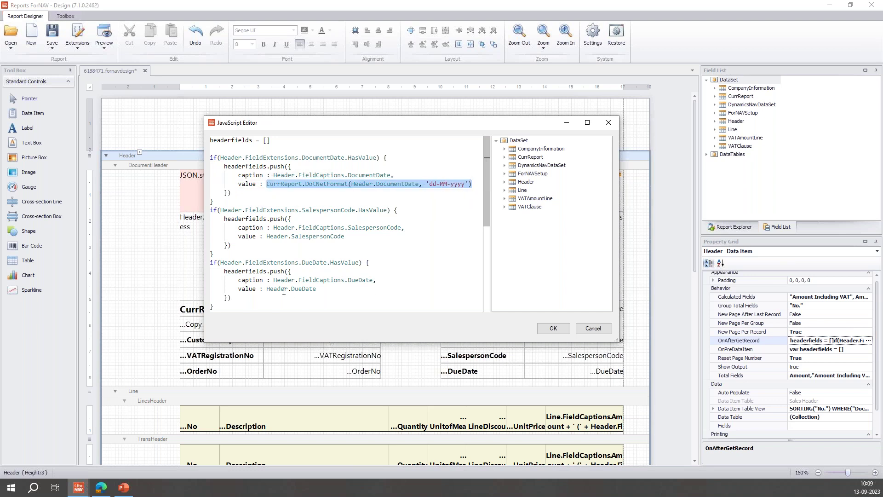
pyautogui.moveTo(267, 289); pyautogui.dragTo(317, 290)
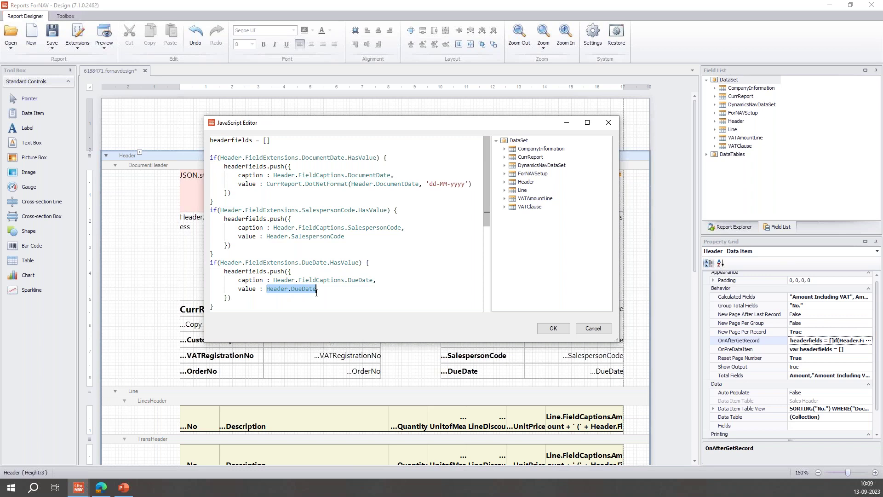
pyautogui.write("CurrReport.DotNetFormat(Header.DocumentDate, 'dd-MM-yyyy')")
pyautogui.doubleClick(402, 288)
pyautogui.write('Due')
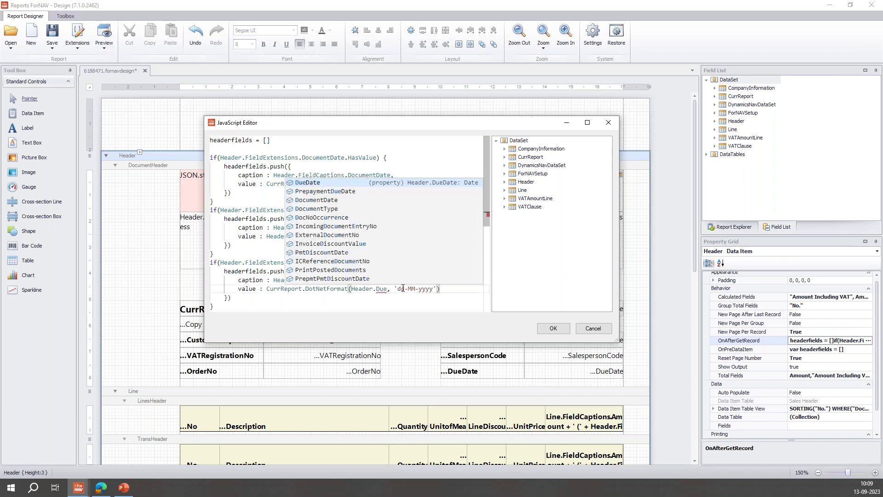
pyautogui.press('Return')
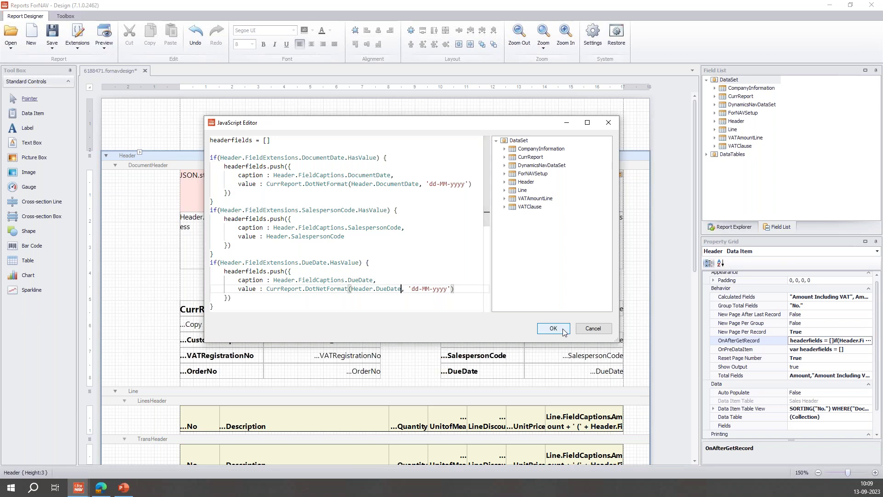
pyautogui.click(562, 330)
# Preview the Order report with the last used options and filters, and fit the page to the window width.
pyautogui.click(104, 31)
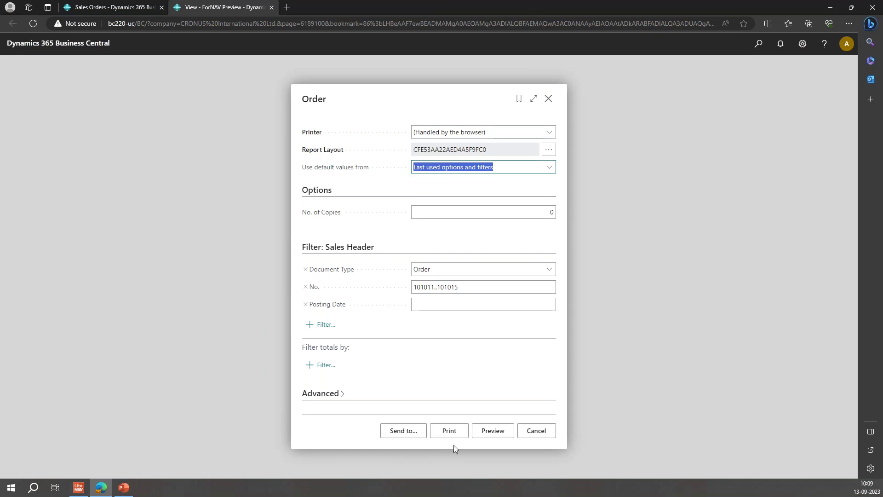
pyautogui.click(492, 431)
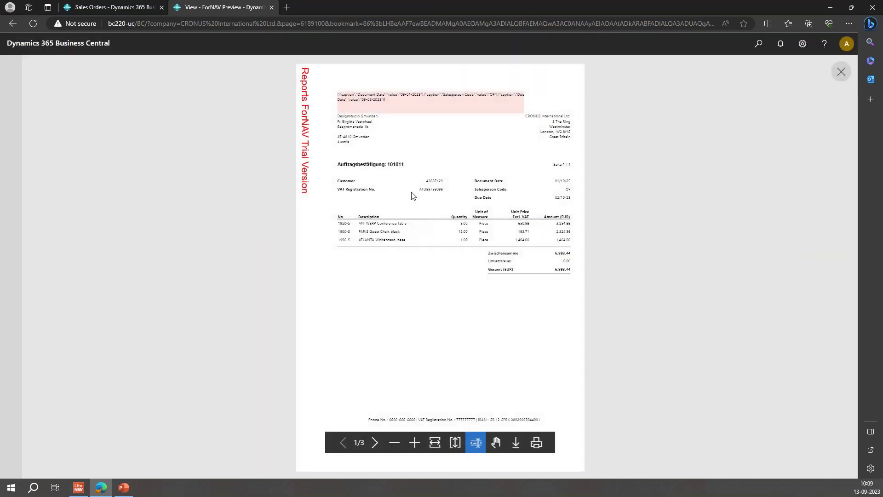
pyautogui.click(435, 442)
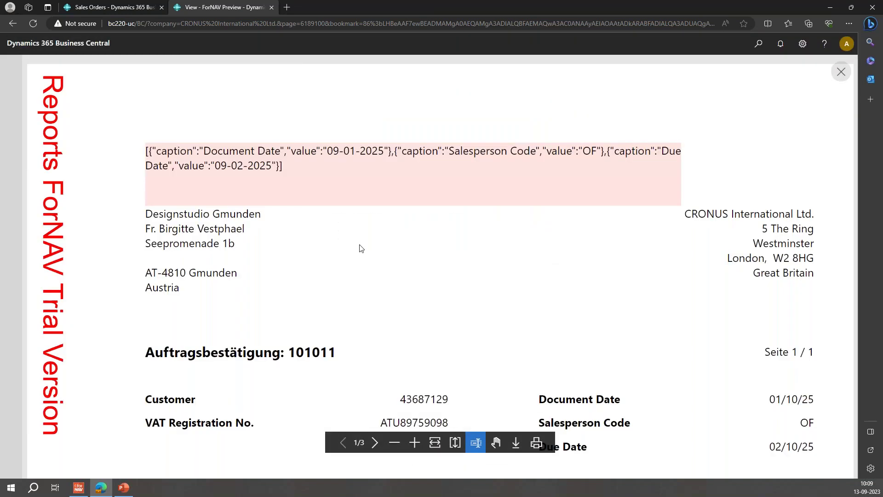
# Examine the formatted document date in the preview's JSON text, then close the preview and return to the report designer.
pyautogui.moveTo(328, 153); pyautogui.dragTo(385, 152)
pyautogui.click(333, 152)
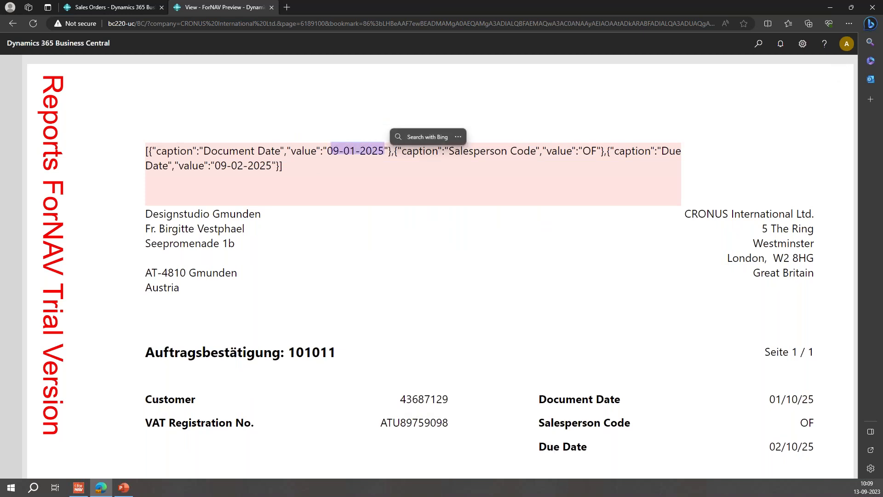
pyautogui.rightClick(382, 149)
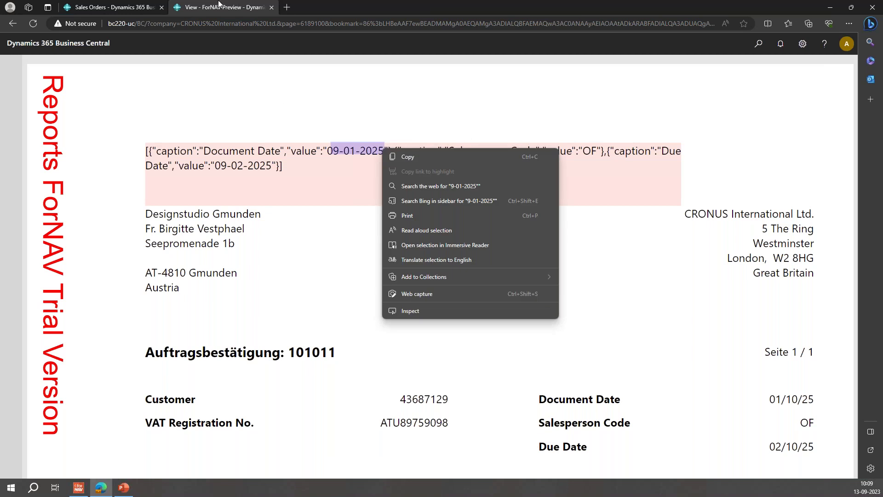
pyautogui.click(272, 7)
pyautogui.click(471, 73)
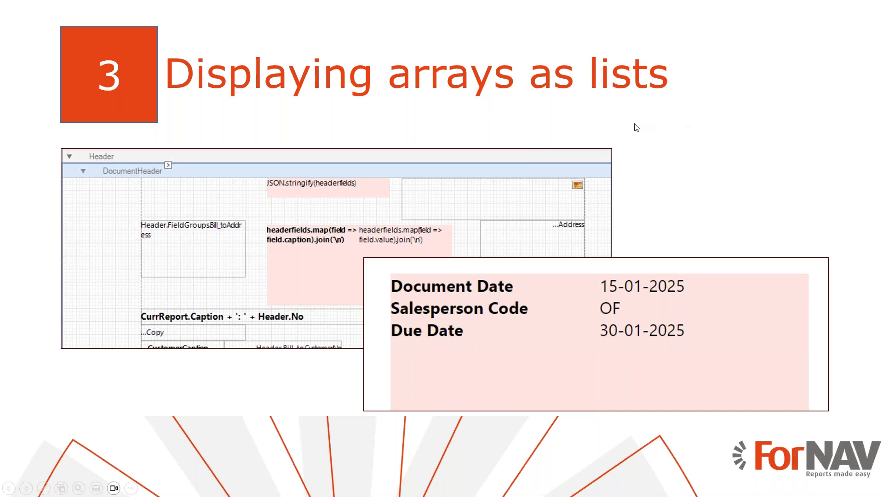
pyautogui.hotkey('alt', 'Tab')
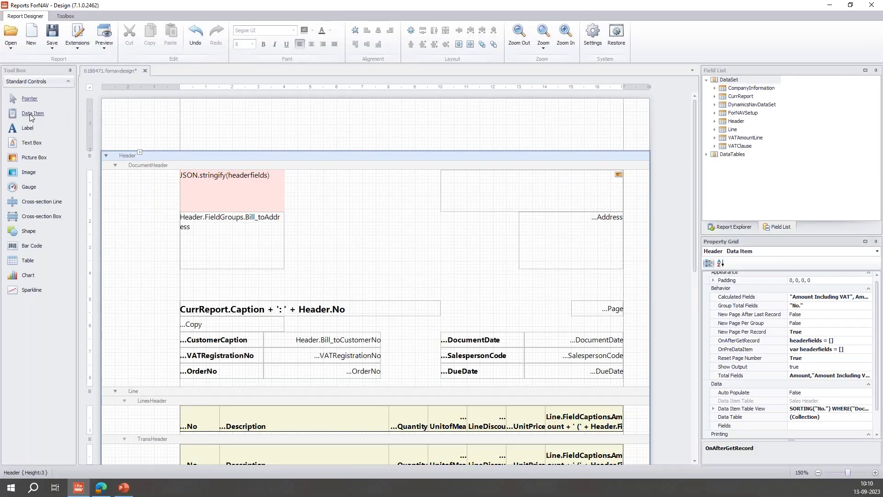
# Add a text box of about 254 by 220 beside the bill-to address, with Top Left text alignment and a MistyRose background.
pyautogui.moveTo(32, 144); pyautogui.dragTo(332, 271)
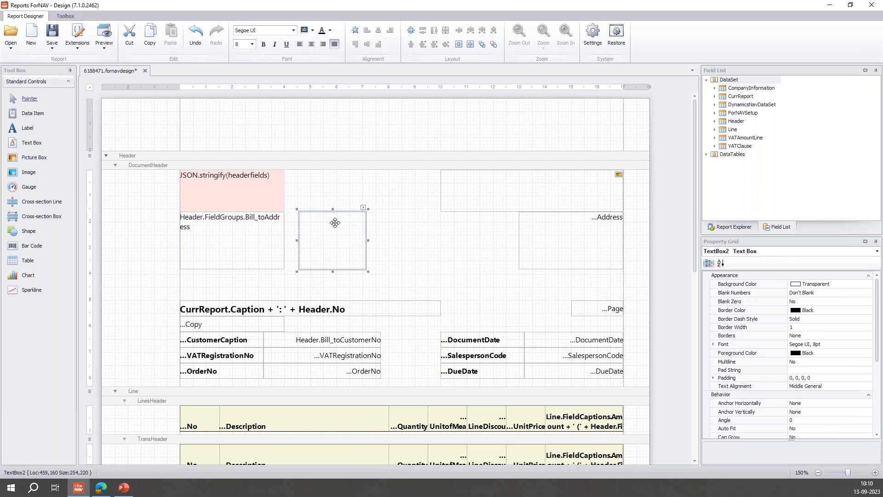
pyautogui.click(837, 388)
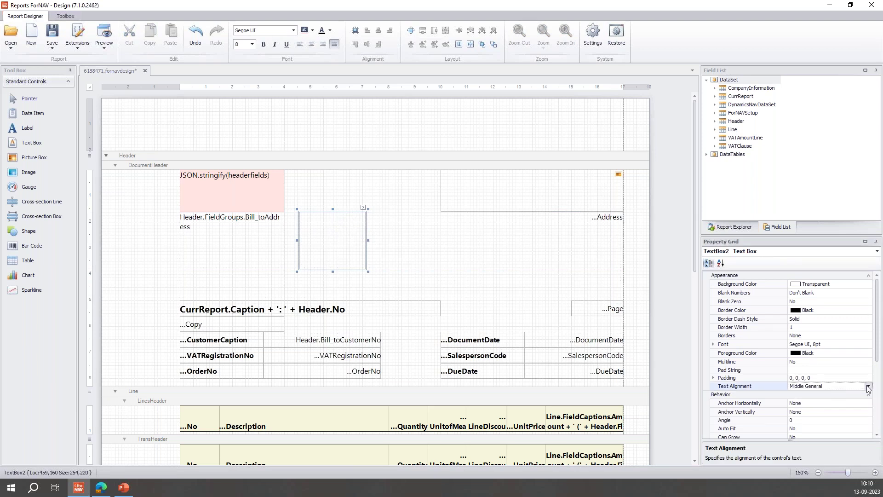
pyautogui.click(868, 385)
pyautogui.click(792, 395)
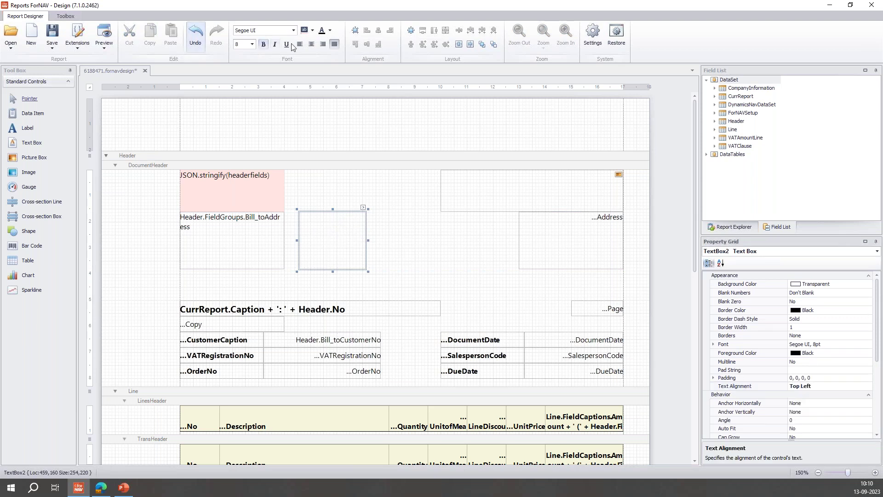
pyautogui.click(304, 31)
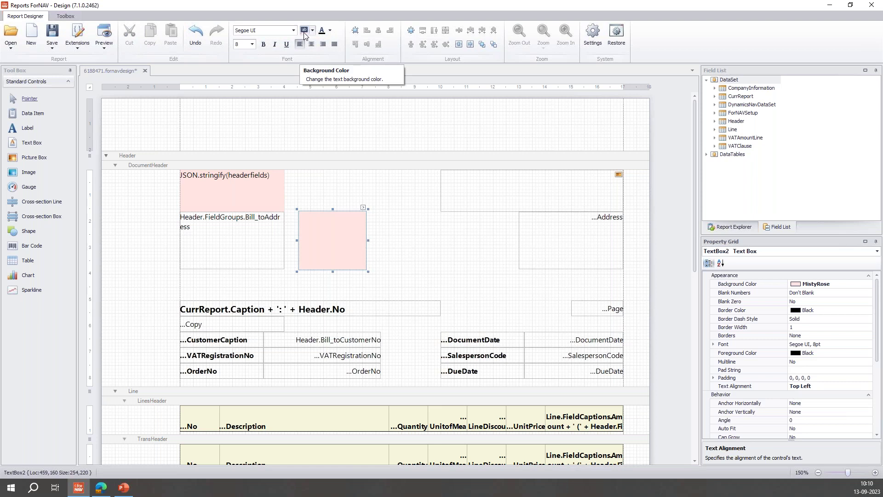
# Start the new text box's source expression with headerfields.map(field => field.caption) in the JavaScript editor.
pyautogui.click(363, 208)
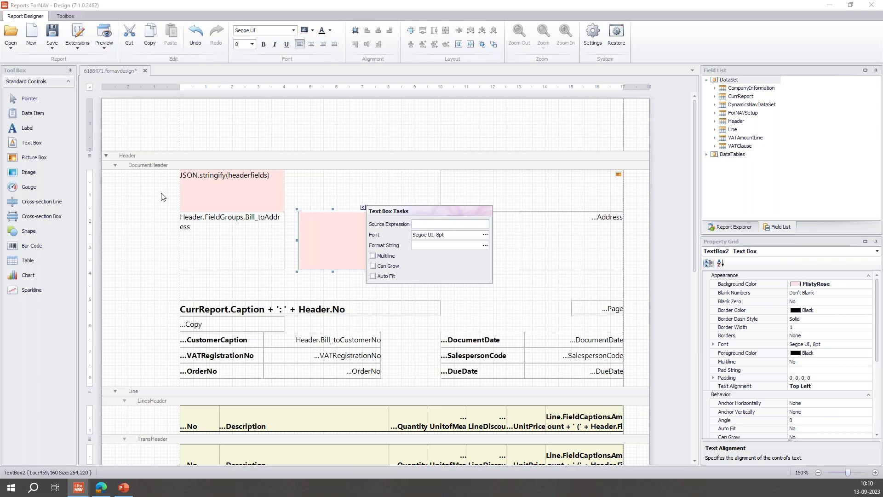
pyautogui.doubleClick(332, 240)
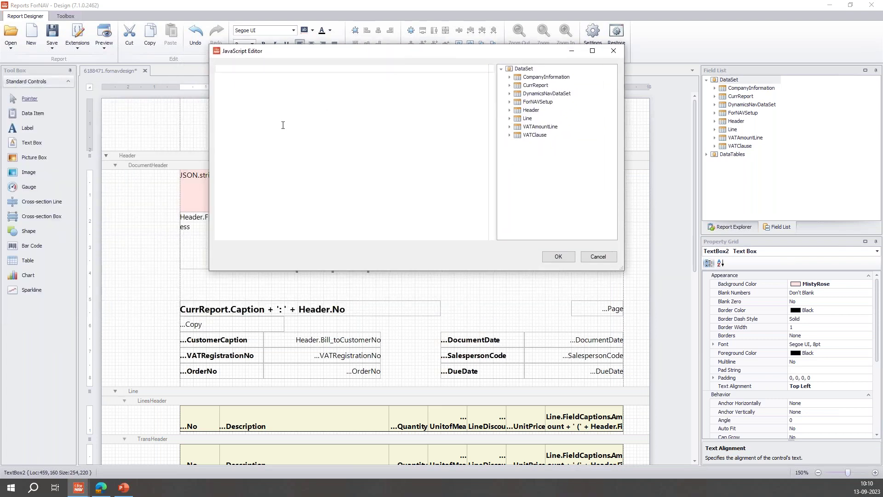
pyautogui.write('headerfields.map')
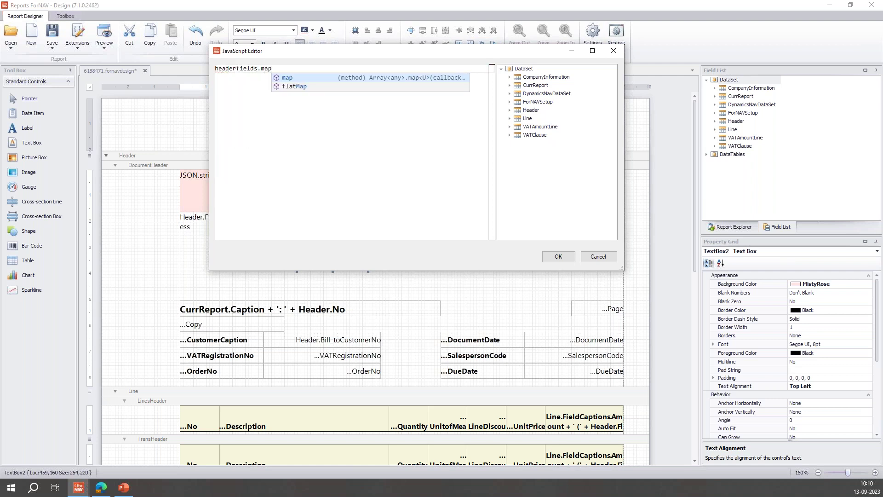
pyautogui.write('(')
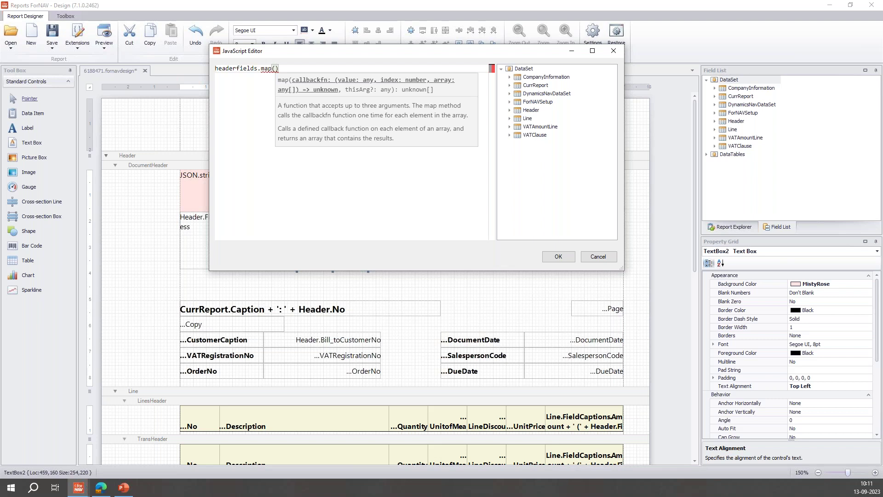
pyautogui.write('field')
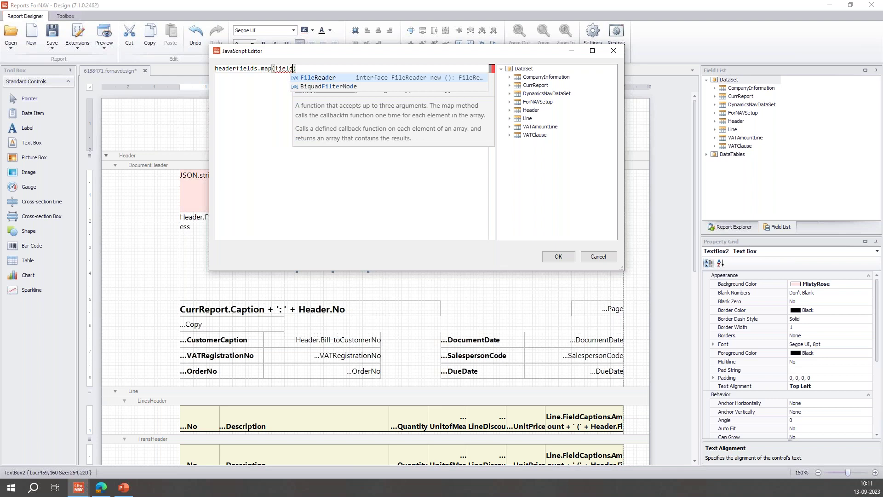
pyautogui.write(' =>')
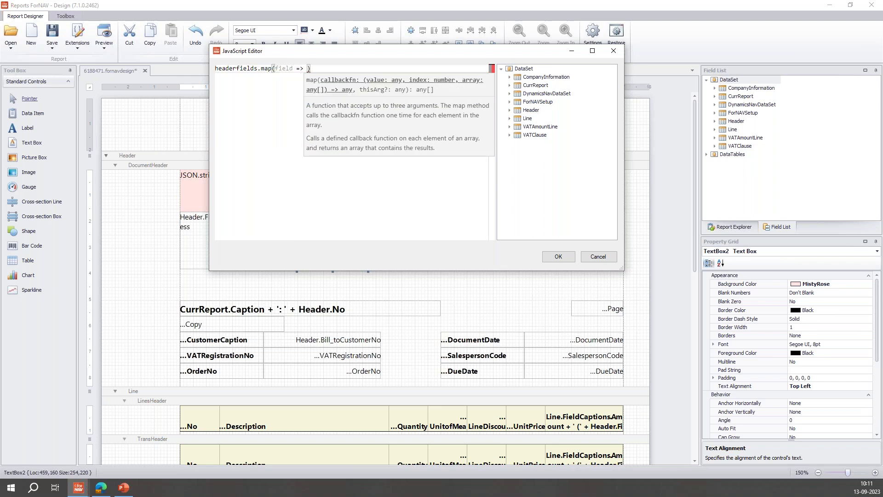
pyautogui.write(' field.')
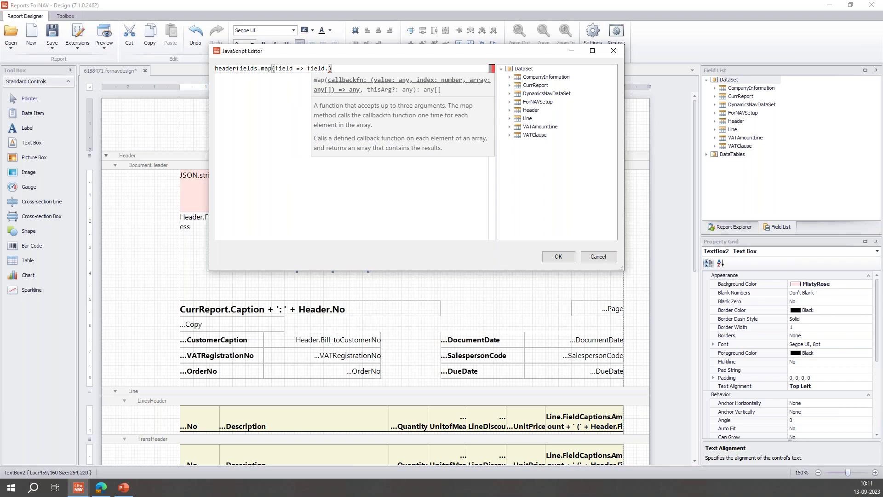
pyautogui.write('captio')
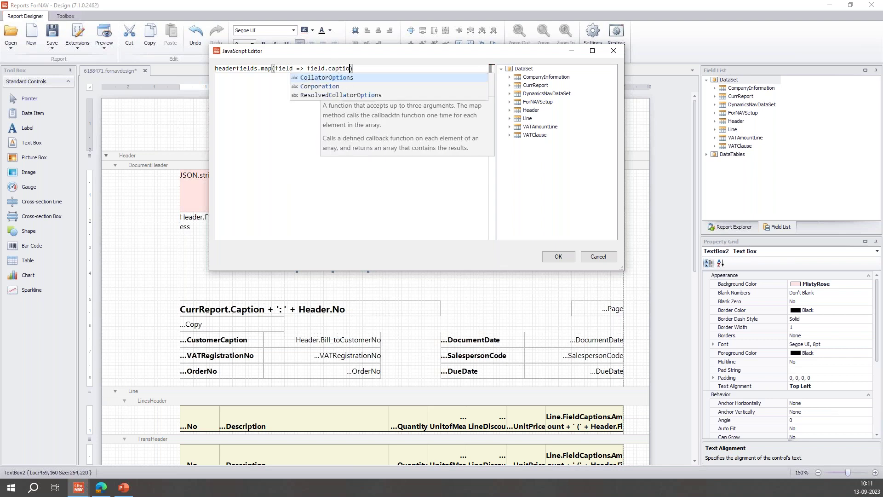
pyautogui.write('n')
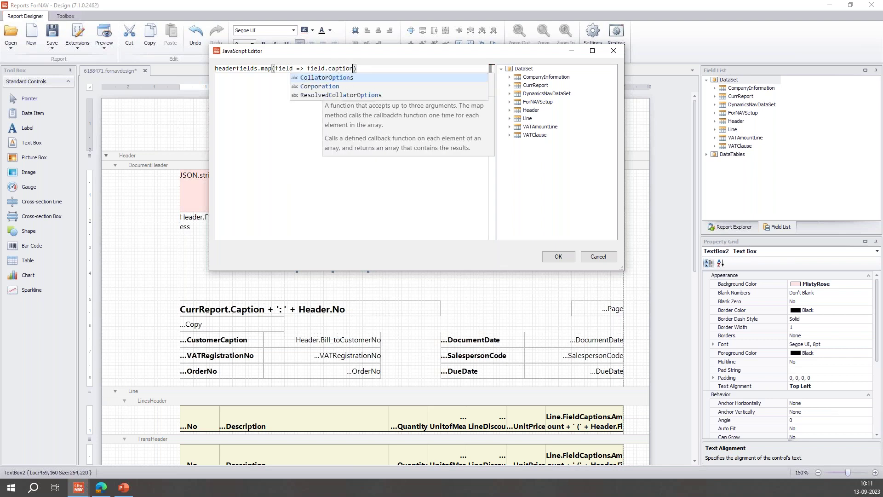
pyautogui.press('Right')
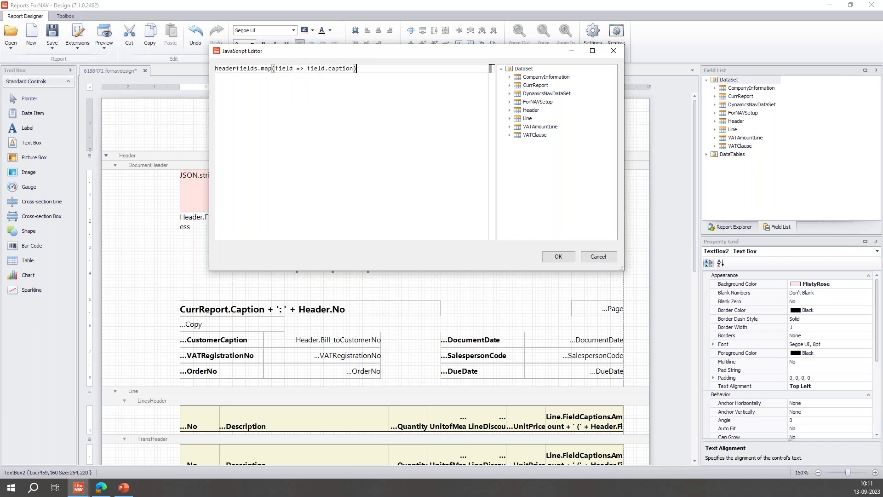
# Append .join('\n') to the caption mapping expression and accept the script.
pyautogui.write('.')
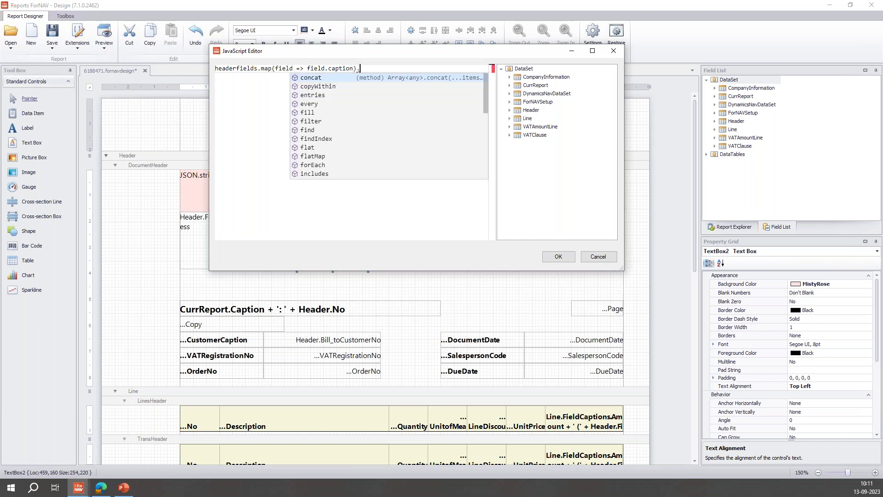
pyautogui.write('join(')
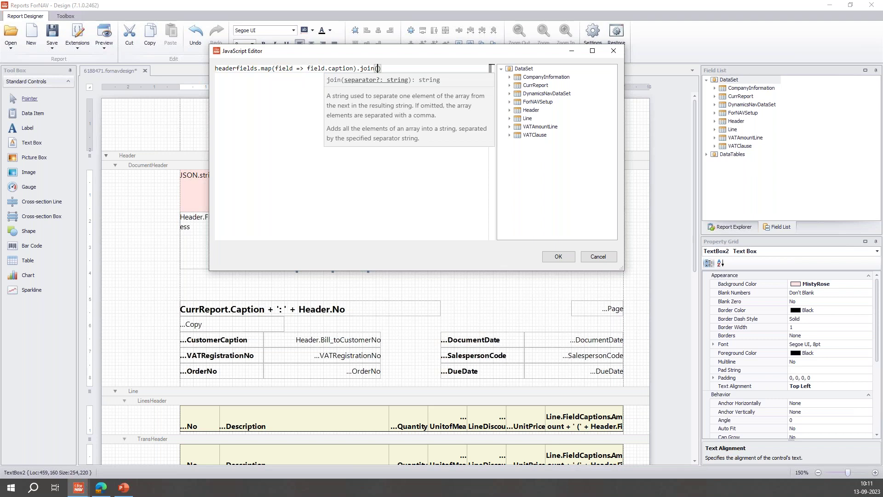
pyautogui.write("'")
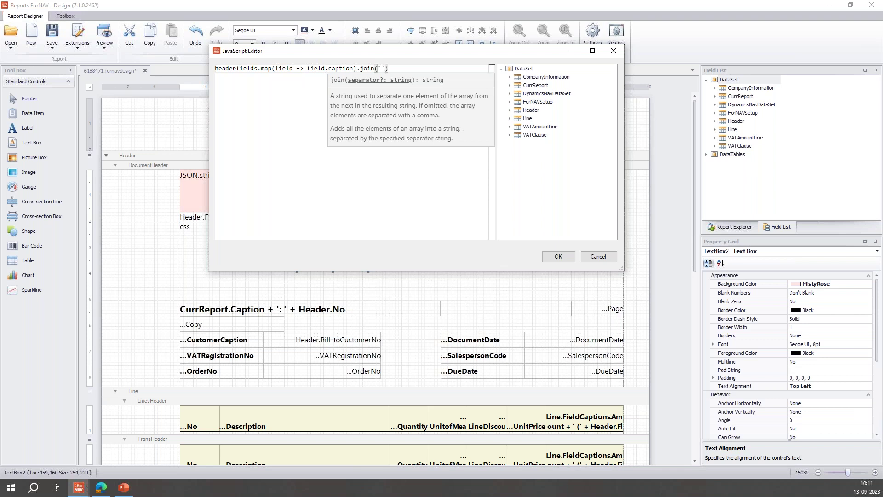
pyautogui.write('\\n')
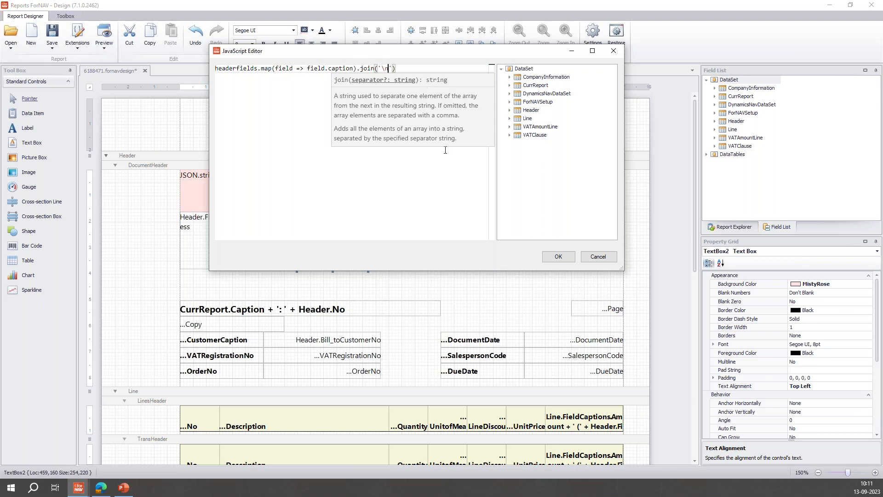
pyautogui.click(569, 258)
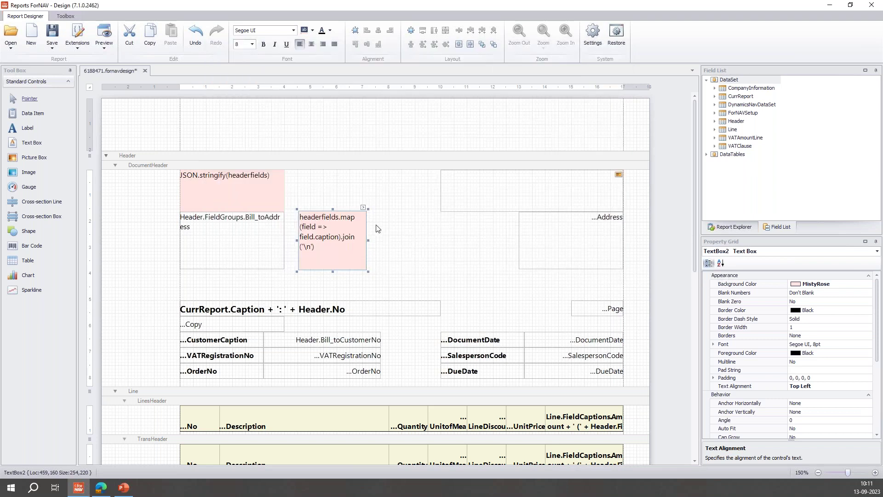
# Place a copy of the caption list text box directly beside it and change its expression to headerfields.map(field => field.value).join('\n').
pyautogui.moveTo(342, 224); pyautogui.dragTo(409, 226)
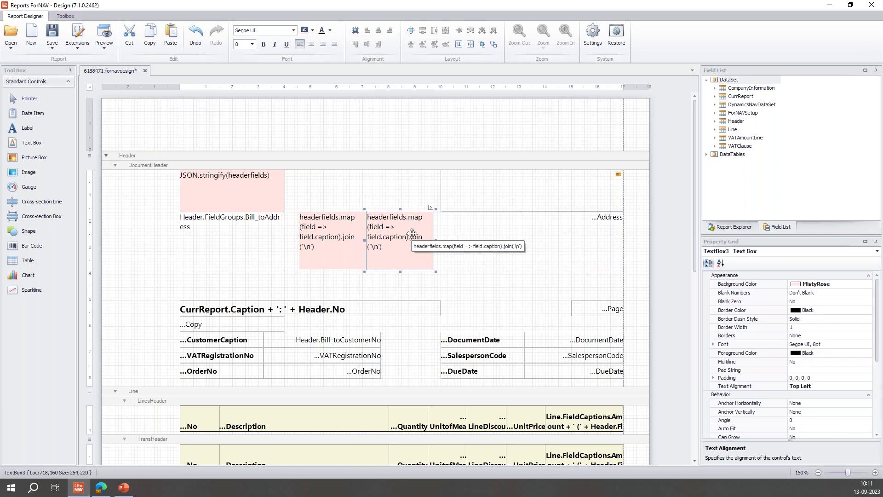
pyautogui.click(430, 208)
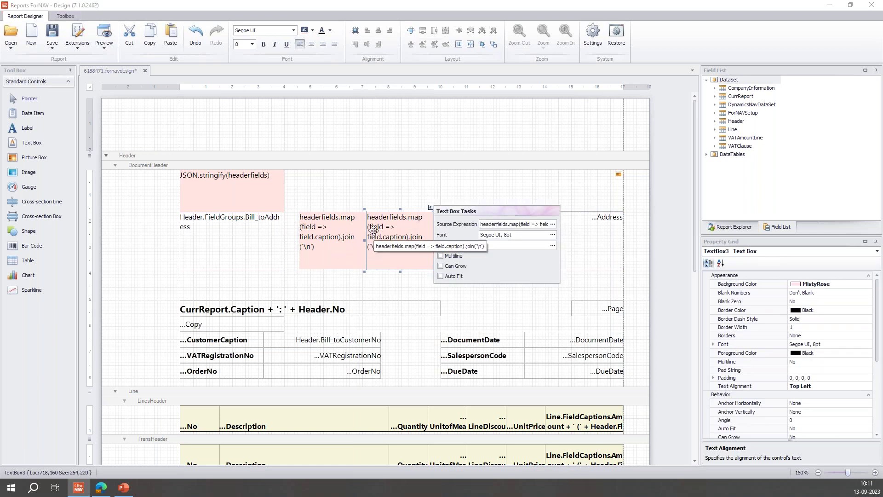
pyautogui.click(552, 224)
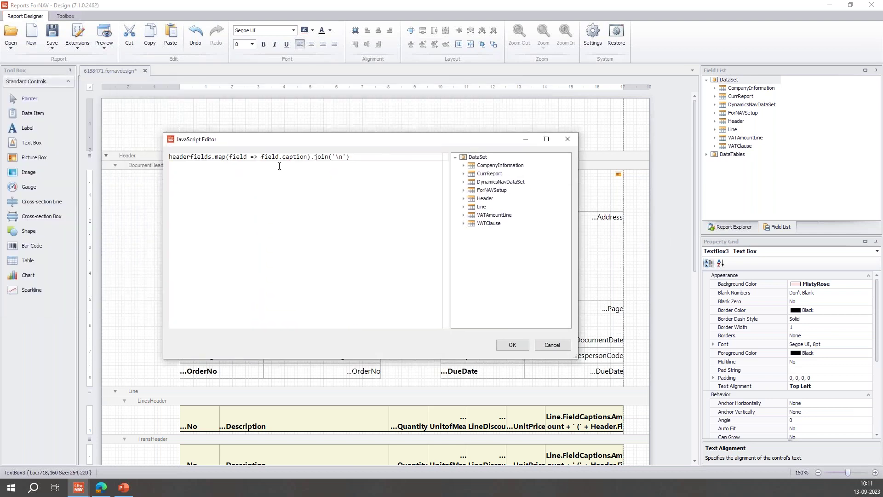
pyautogui.doubleClick(287, 155)
pyautogui.write('value')
pyautogui.click(522, 347)
# Make the caption list text box bold, and save the report as a custom layout on the server and activate it.
pyautogui.click(332, 233)
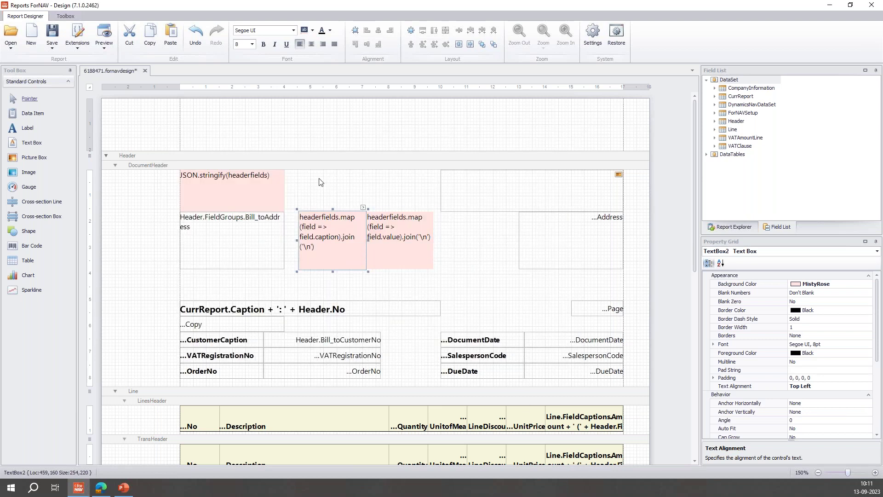
pyautogui.click(264, 44)
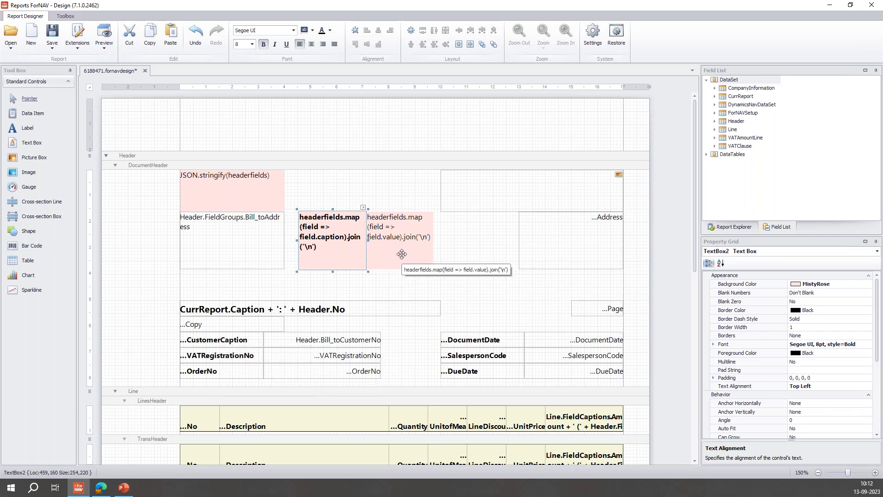
pyautogui.click(52, 46)
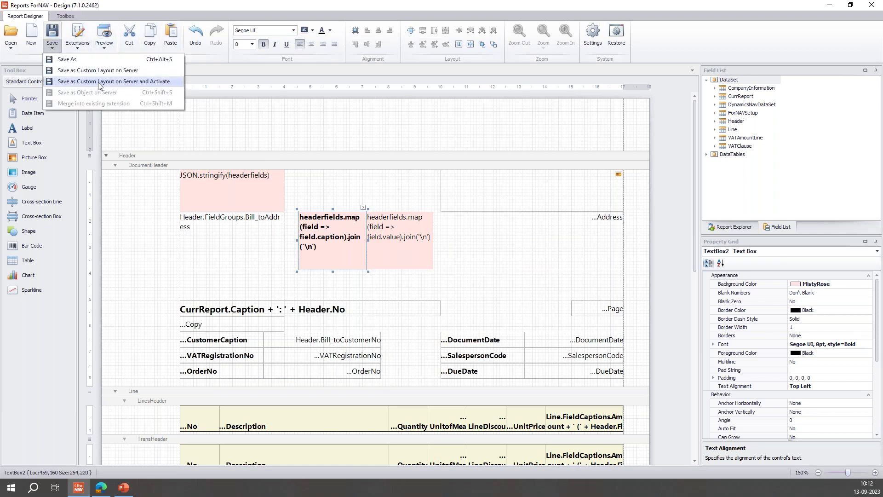
pyautogui.click(99, 81)
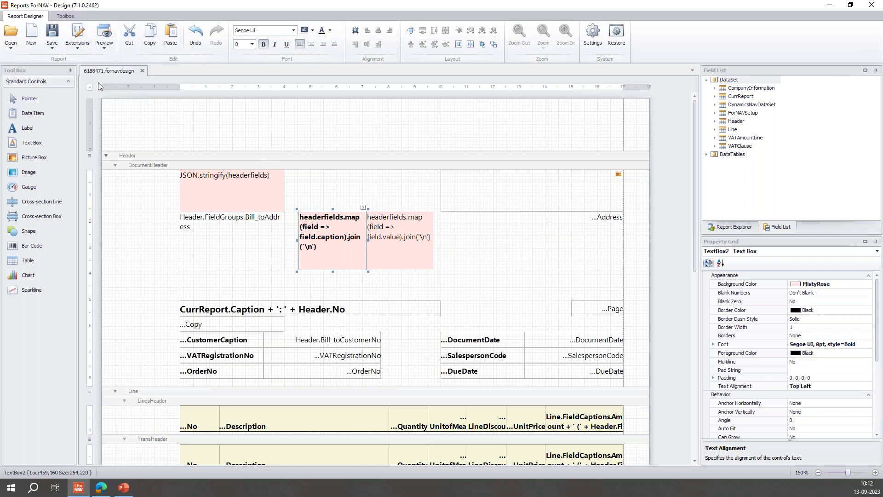
# Preview the Order report with the last used options and filters, and examine the caption and value lists on each page at full width.
pyautogui.click(105, 35)
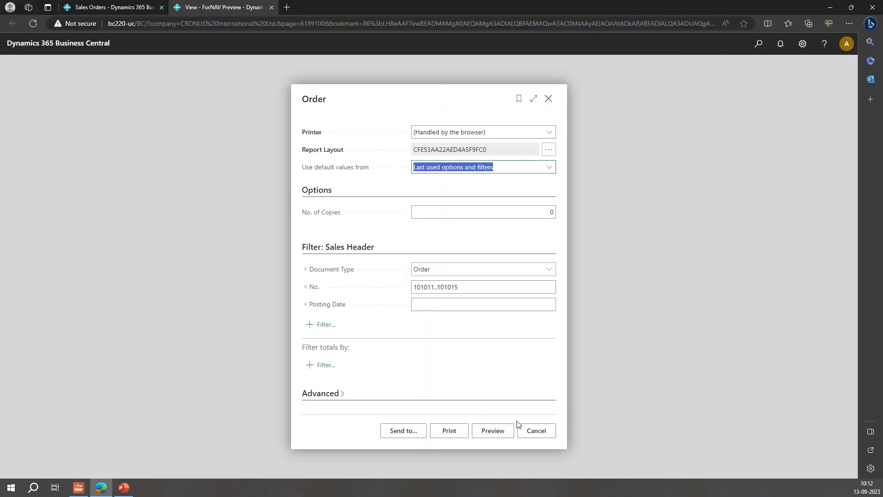
pyautogui.click(493, 431)
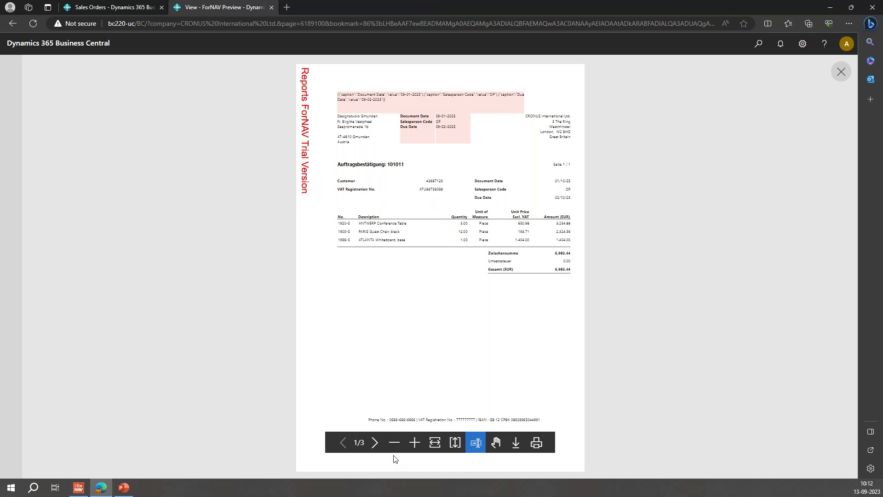
pyautogui.click(436, 445)
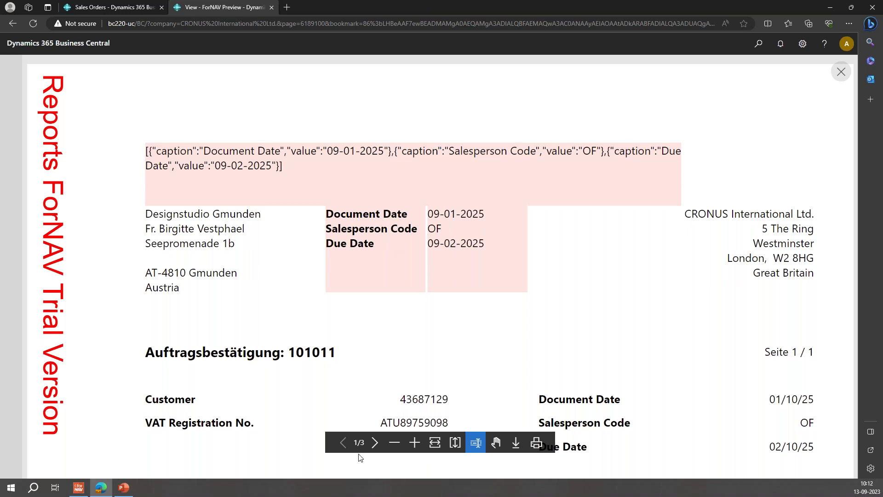
pyautogui.click(375, 443)
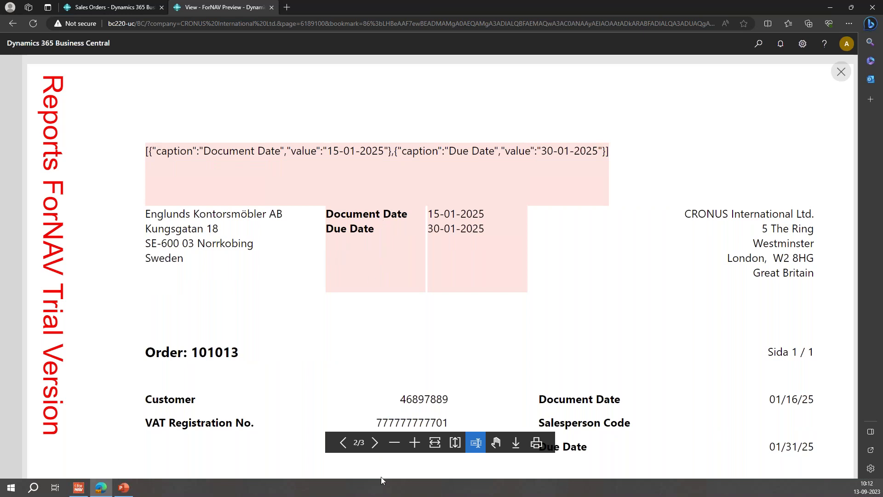
pyautogui.click(374, 443)
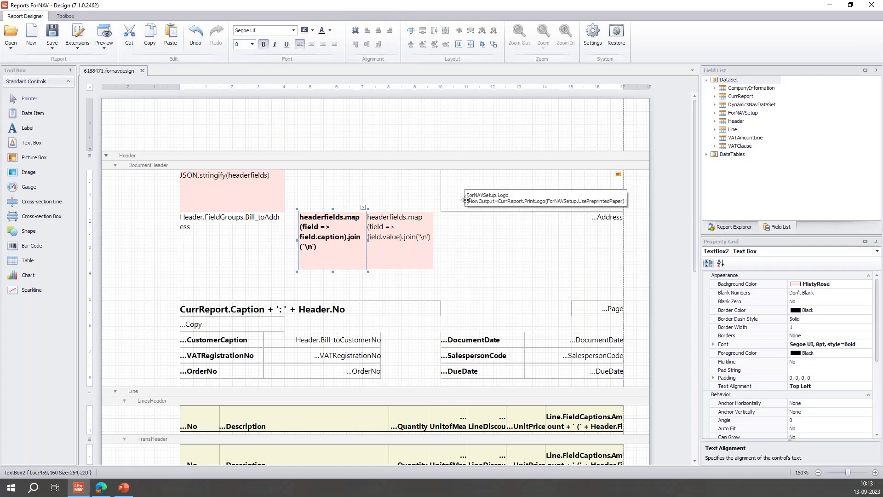
# Delete the JSON.stringify(headerfields) text box and move the caption and value list text boxes together up to the top edge of DocumentHeader.
pyautogui.click(267, 201)
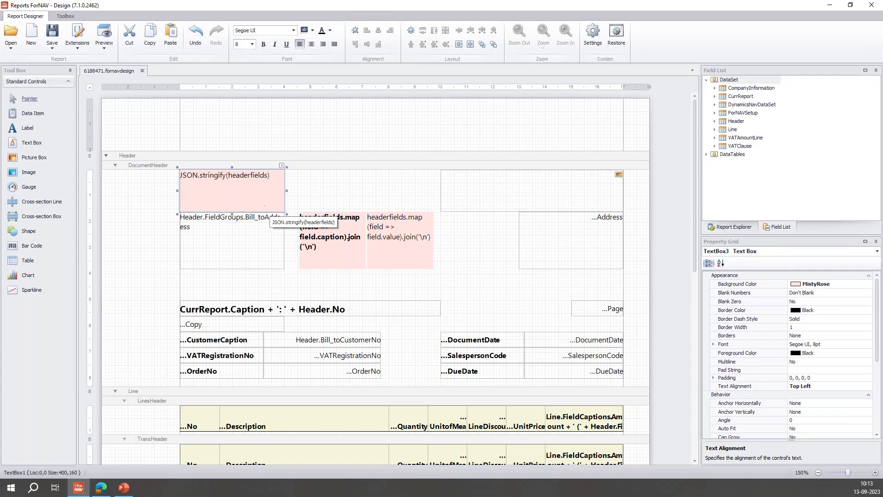
pyautogui.press('Delete')
pyautogui.keyDown('shift'); pyautogui.click(394, 249); pyautogui.keyUp('shift')
pyautogui.moveTo(395, 248); pyautogui.dragTo(394, 207)
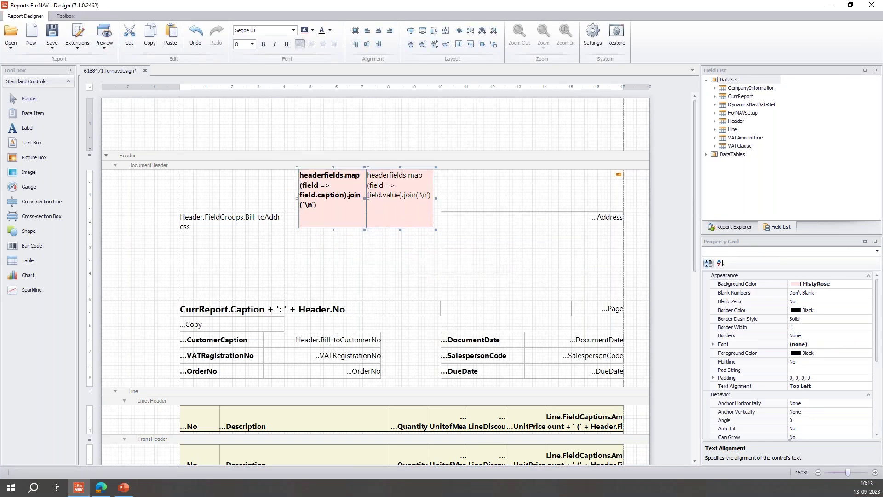
# Replace the document date caption's source expression with headerfields[0].caption and accept the script.
pyautogui.click(513, 342)
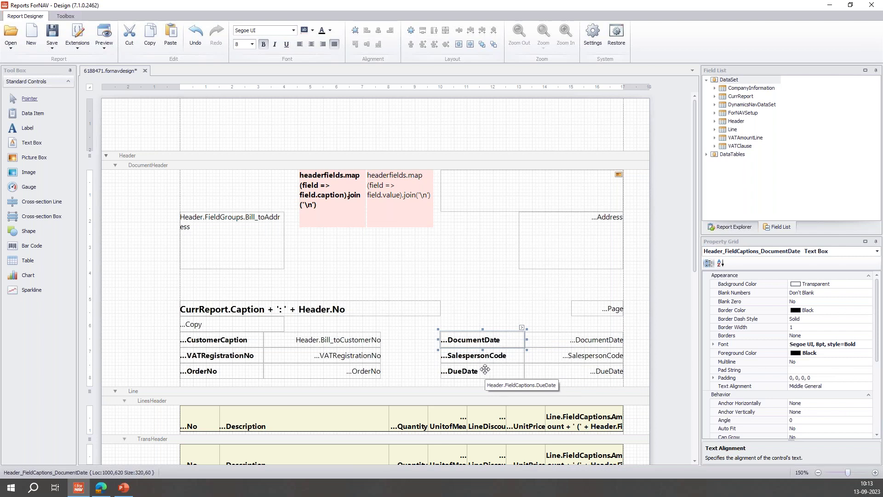
pyautogui.click(522, 328)
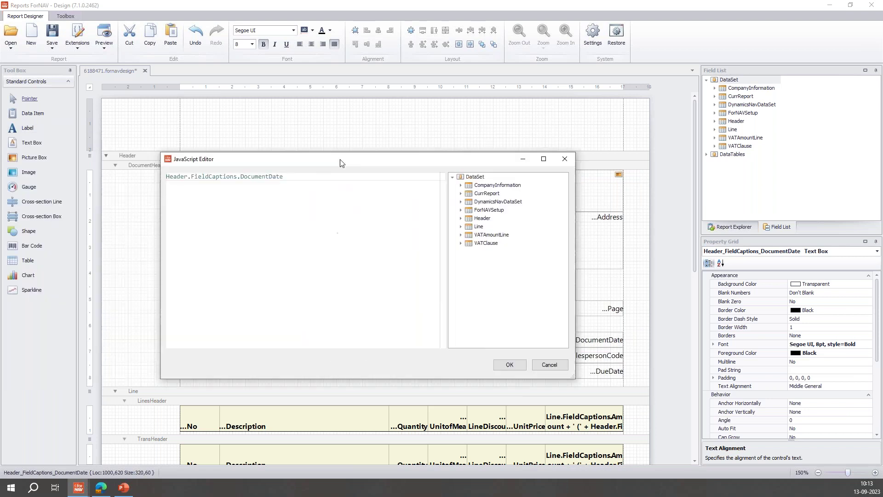
pyautogui.write('header')
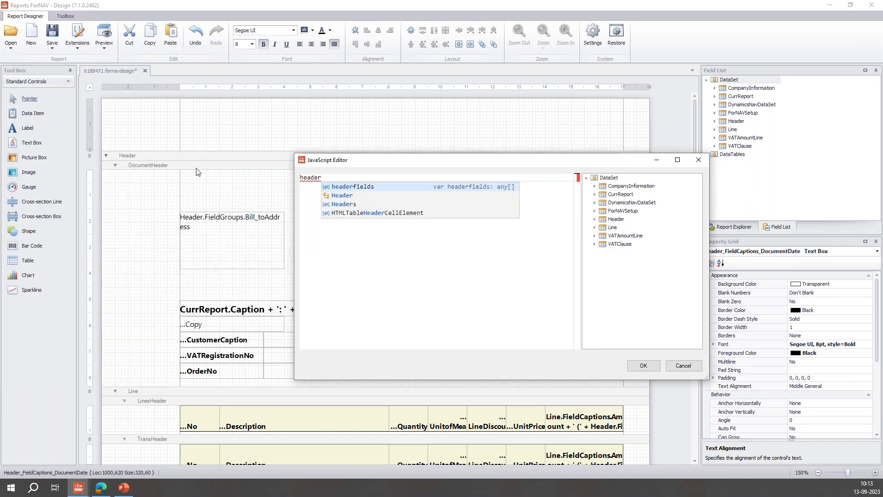
pyautogui.press('Return')
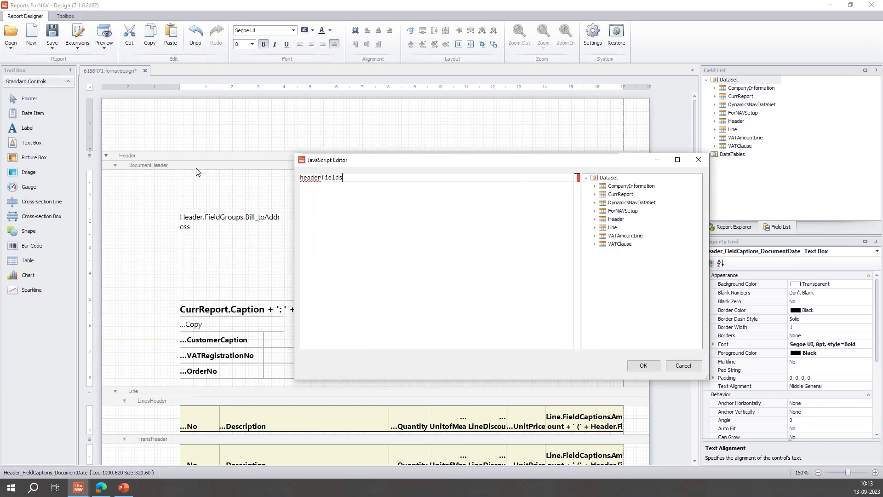
pyautogui.write('[]')
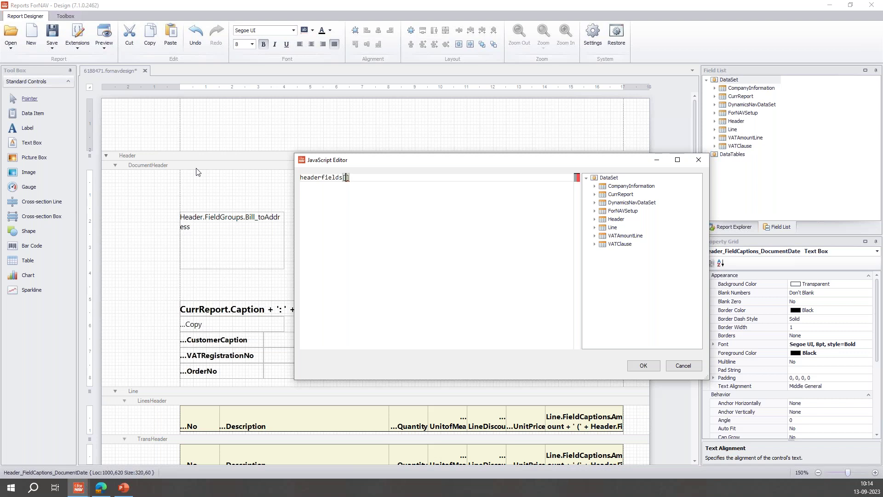
pyautogui.write('.captio')
pyautogui.press('Left')
pyautogui.press('Left')
pyautogui.press('Left')
pyautogui.press('Left')
pyautogui.press('Left')
pyautogui.press('Left')
pyautogui.press('Left')
pyautogui.write('0')
pyautogui.click(643, 365)
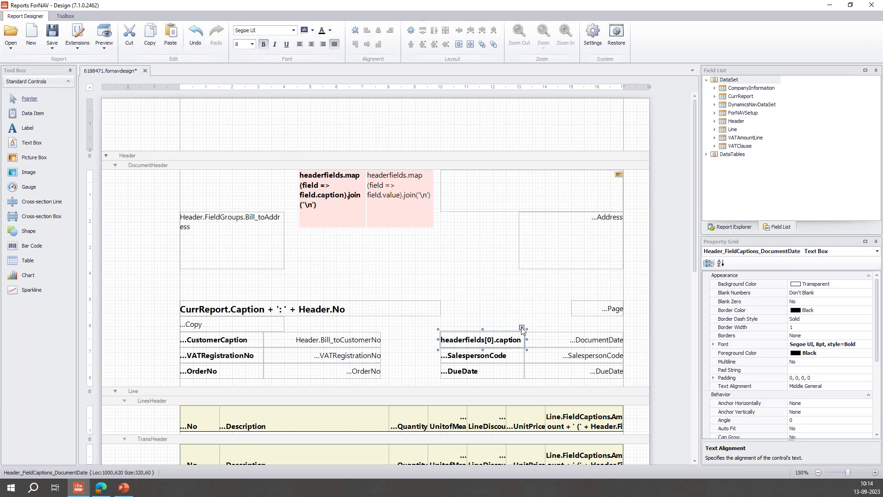
# Copy the headerfields[0].caption source expression into the salesperson code caption, the due date caption and the document date value box.
pyautogui.click(522, 327)
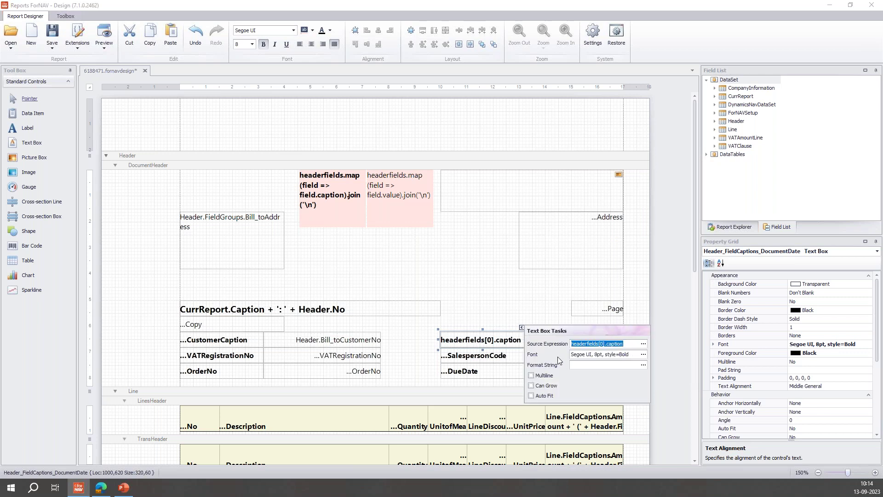
pyautogui.click(483, 370)
pyautogui.keyDown('ctrl'); pyautogui.click(474, 355); pyautogui.keyUp('ctrl')
pyautogui.keyDown('ctrl'); pyautogui.click(596, 340); pyautogui.keyUp('ctrl')
pyautogui.scroll(-3, 776, 394)
pyautogui.scroll(-3, 777, 394)
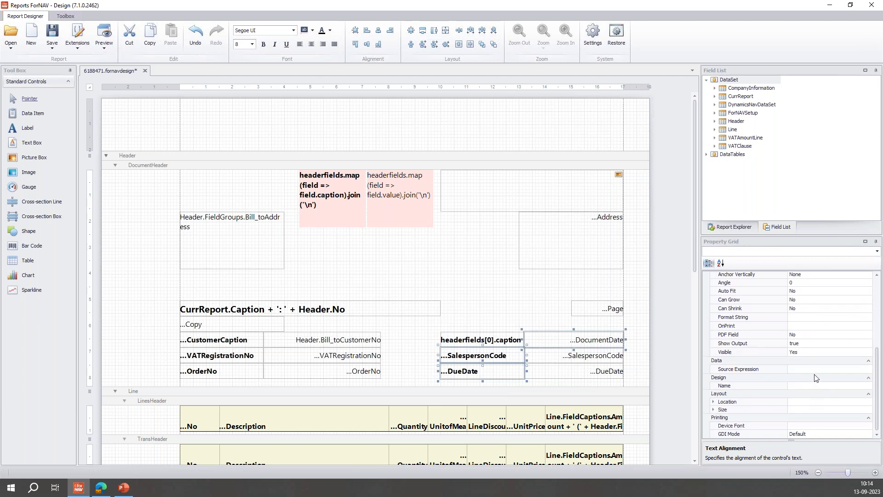
pyautogui.click(817, 369)
pyautogui.write('headerfields[0].caption')
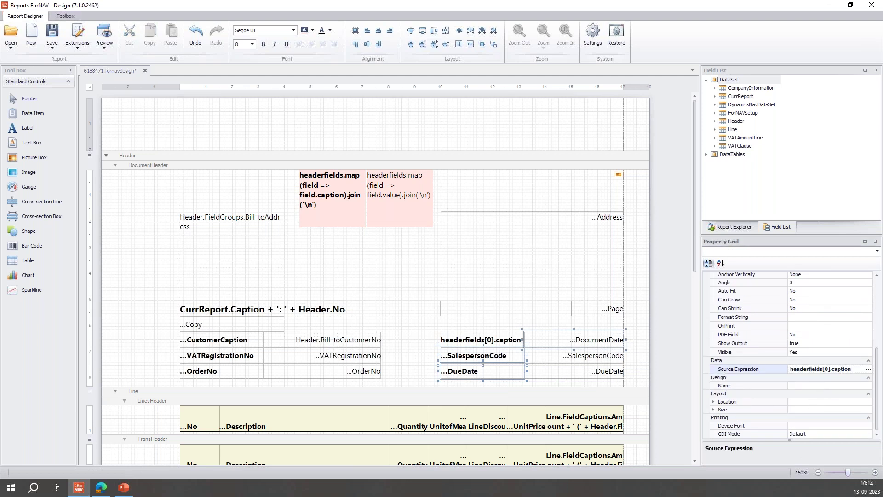
pyautogui.click(686, 371)
# Set the second caption's source expression to headerfields[1].caption and the third caption's to headerfields[2].caption.
pyautogui.click(490, 357)
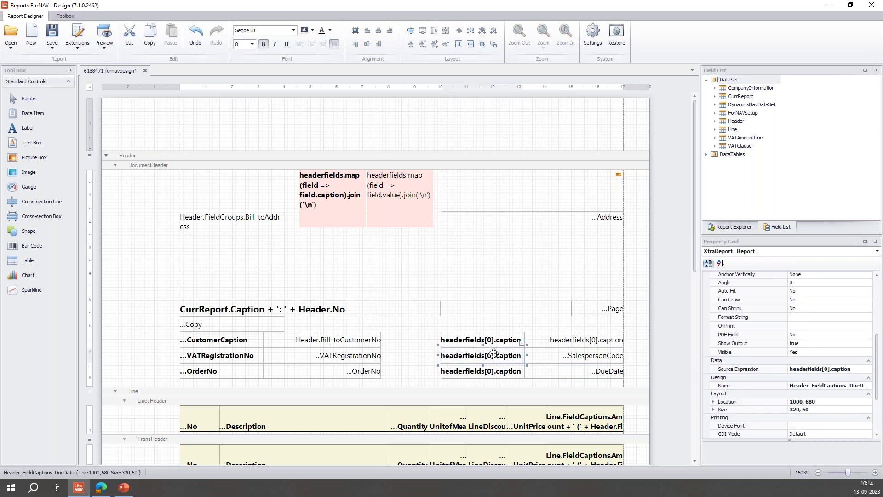
pyautogui.click(827, 369)
pyautogui.press('BackSpace')
pyautogui.write('1')
pyautogui.click(509, 371)
pyautogui.click(826, 369)
pyautogui.press('BackSpace')
pyautogui.write('2')
pyautogui.click(670, 341)
# Change the document date value box's source expression to headerfields[0].value.
pyautogui.click(582, 341)
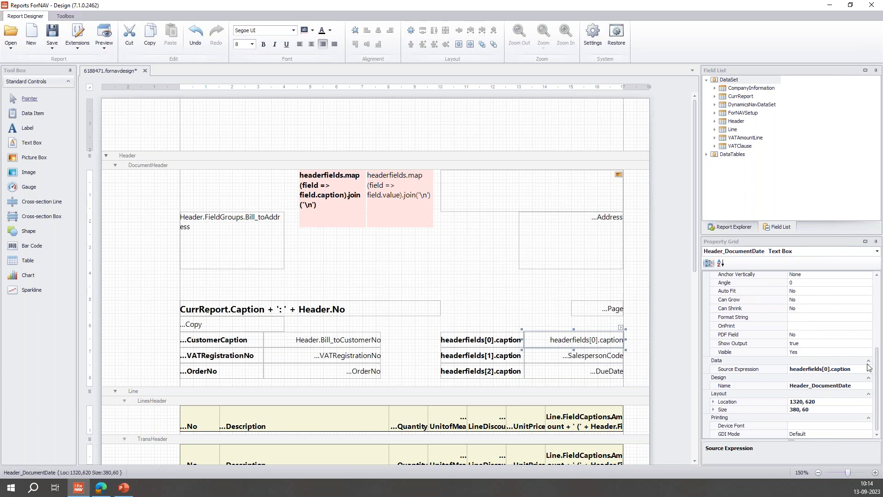
pyautogui.click(846, 370)
pyautogui.moveTo(856, 370); pyautogui.dragTo(836, 369)
pyautogui.write('value')
pyautogui.press('Return')
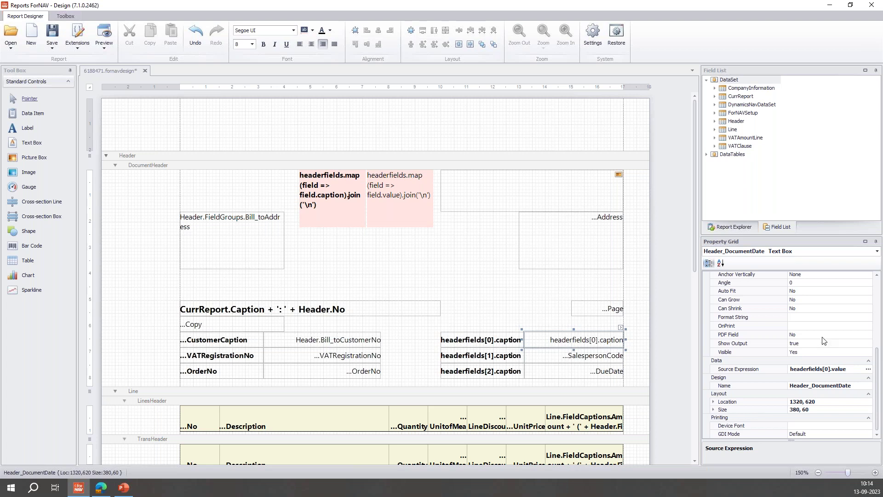
pyautogui.click(673, 323)
# Copy the headerfields[0].value expression into the salesperson code and due date value boxes.
pyautogui.click(595, 341)
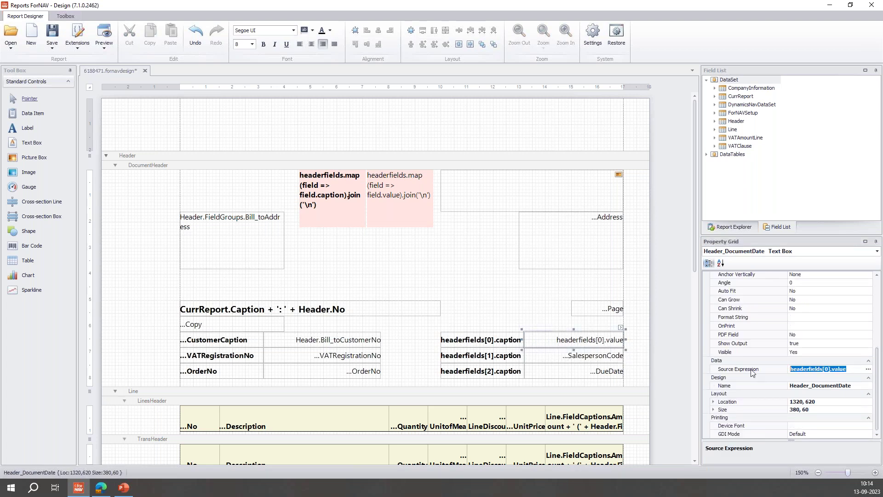
pyautogui.click(572, 357)
pyautogui.keyDown('shift'); pyautogui.click(573, 370); pyautogui.keyUp('shift')
pyautogui.click(811, 370)
pyautogui.write('headerfields[0].value')
pyautogui.click(676, 355)
# Set the second value box's source expression to headerfields[1].value and the third value box's to headerfields[2].value.
pyautogui.click(575, 355)
pyautogui.click(825, 371)
pyautogui.press('BackSpace')
pyautogui.write('1')
pyautogui.click(598, 377)
pyautogui.click(827, 368)
pyautogui.press('BackSpace')
pyautogui.write('2')
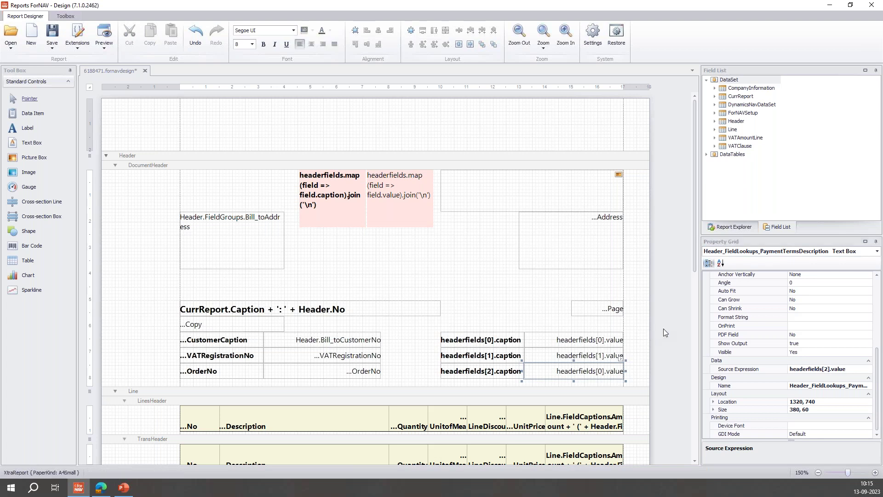
pyautogui.click(663, 328)
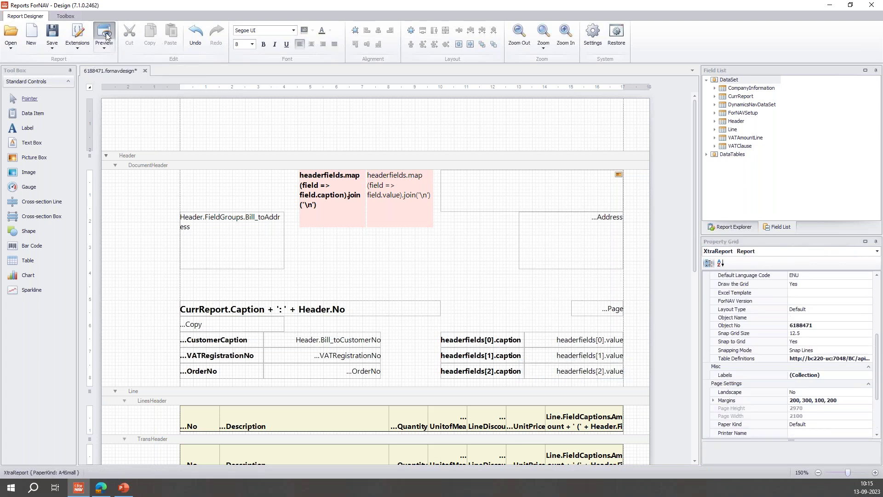
# Preview the Order report and compare the indexed captions and values with the lists on all three pages at full width.
pyautogui.click(113, 46)
pyautogui.click(485, 429)
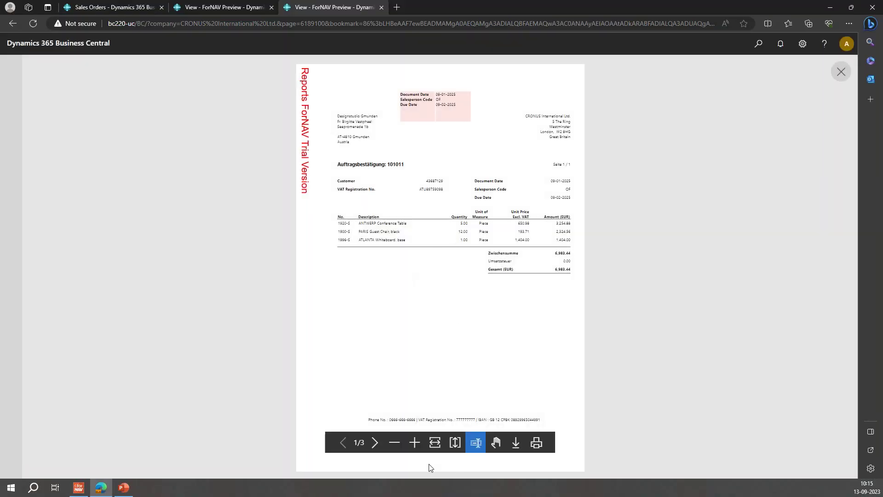
pyautogui.click(426, 446)
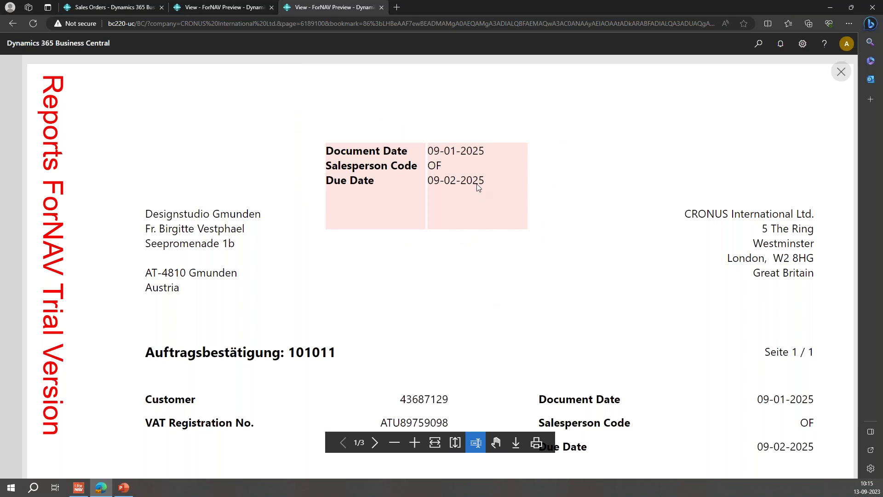
pyautogui.scroll(-1, 453, 229)
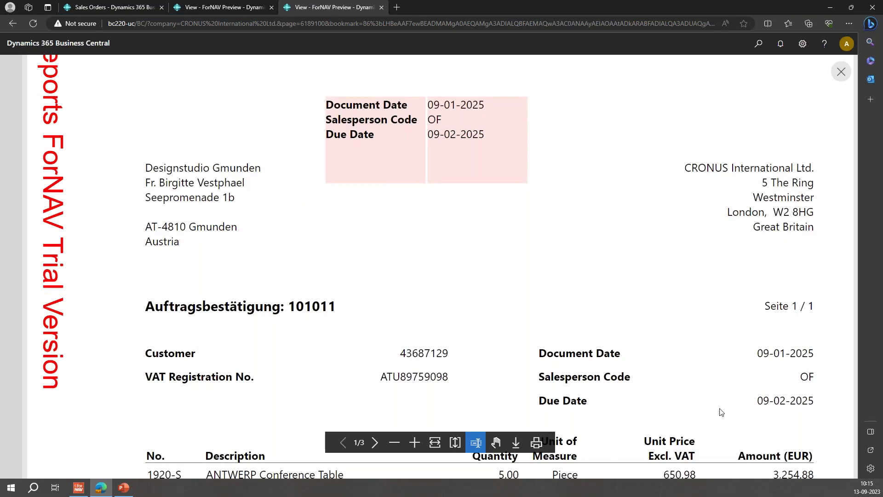
pyautogui.scroll(-1, 506, 412)
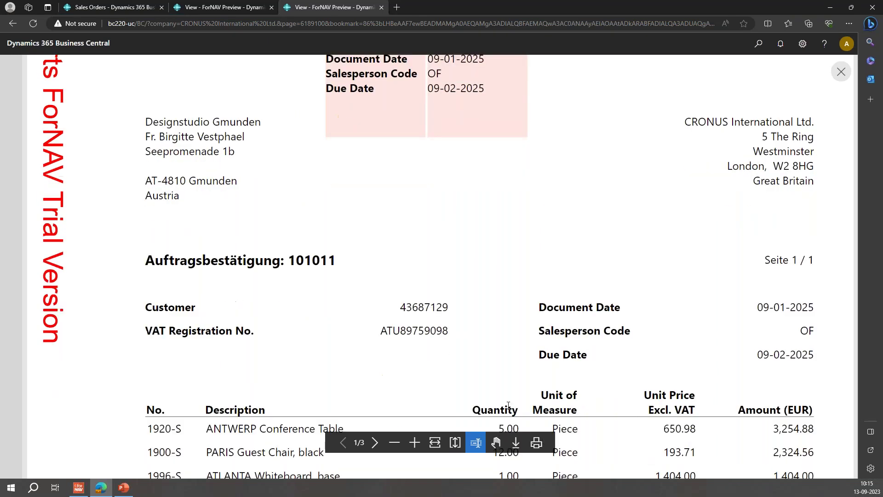
pyautogui.scroll(-1, 508, 405)
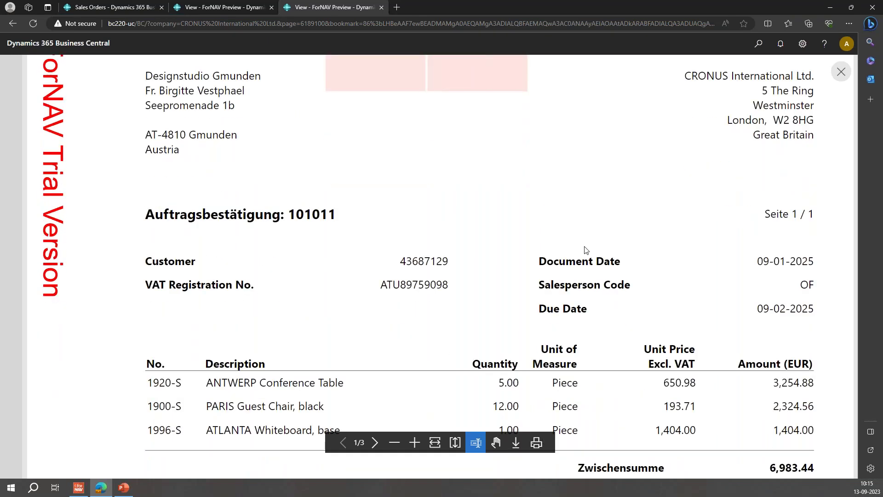
pyautogui.click(375, 442)
pyautogui.scroll(-2, 612, 361)
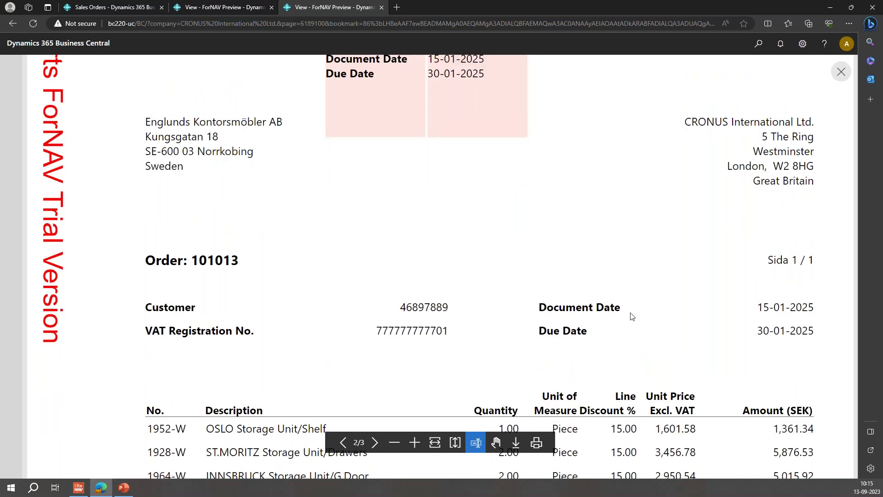
pyautogui.click(380, 443)
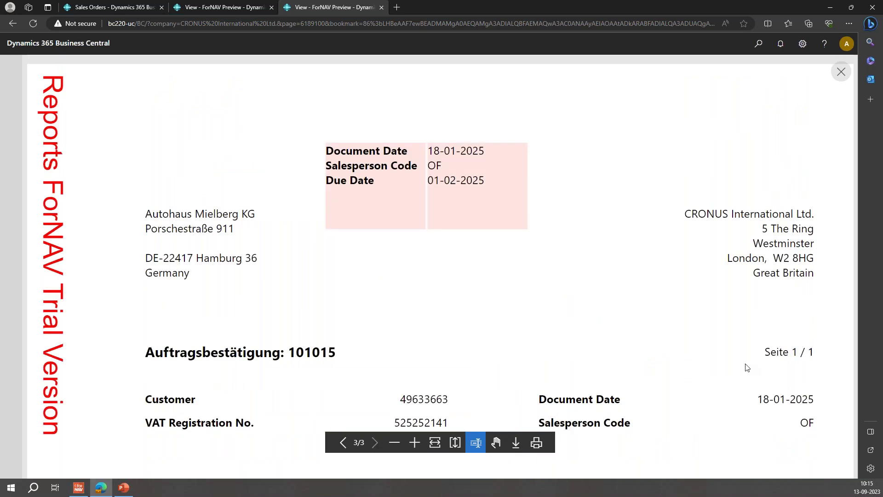
pyautogui.scroll(-2, 750, 368)
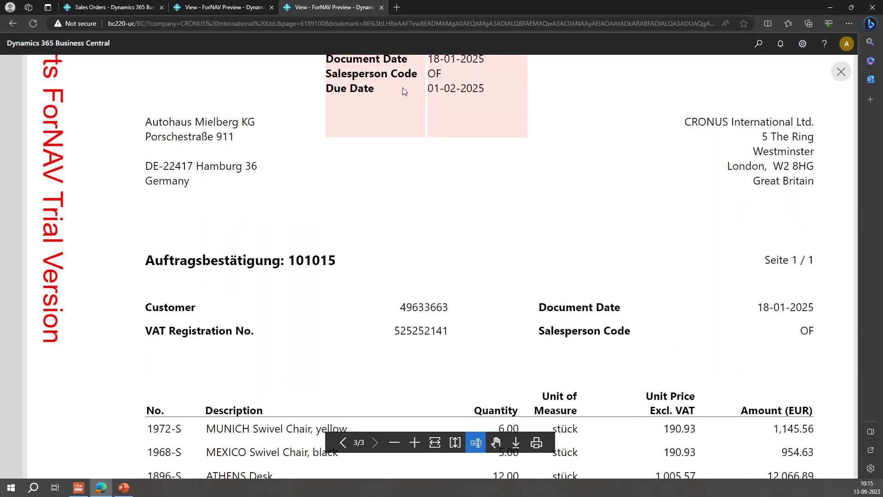
pyautogui.scroll(1, 338, 100)
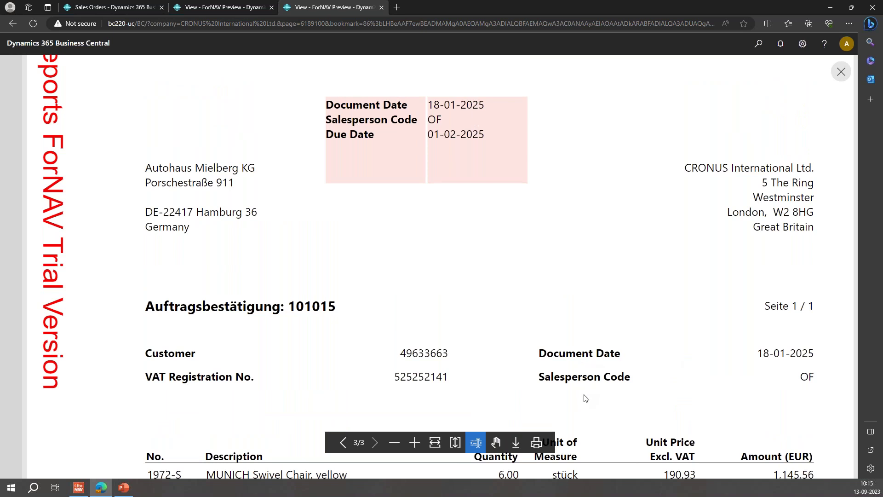
pyautogui.click(840, 73)
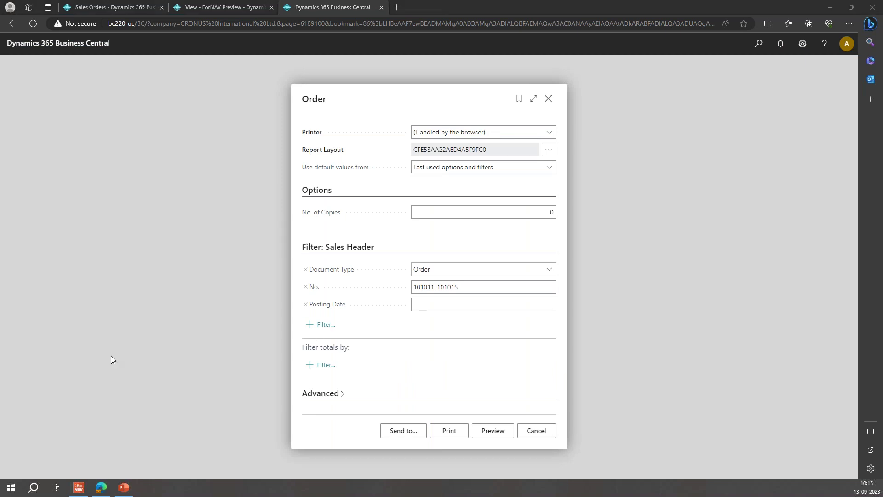
# Back in the ForNAV designer, change the first caption's source expression to headerfields.length > 0 ? headerfields[0].caption : '' and accept the script.
pyautogui.hotkey('alt', 'Tab')
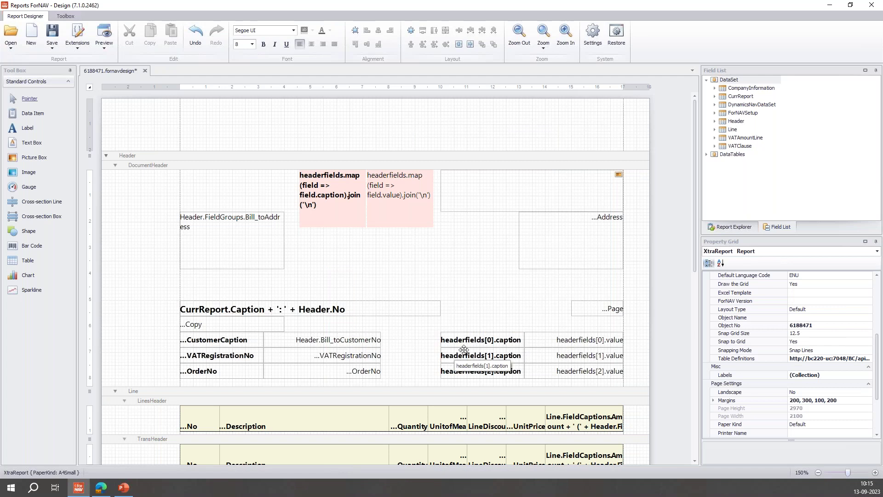
pyautogui.click(481, 343)
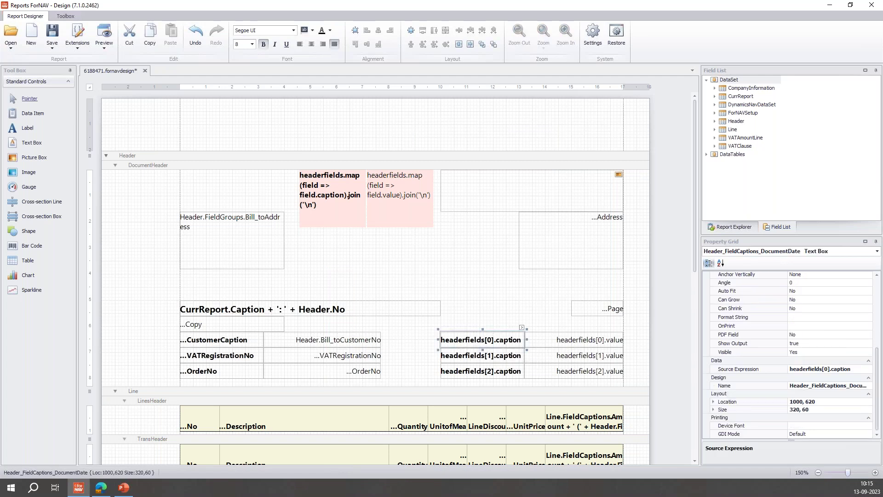
pyautogui.click(522, 328)
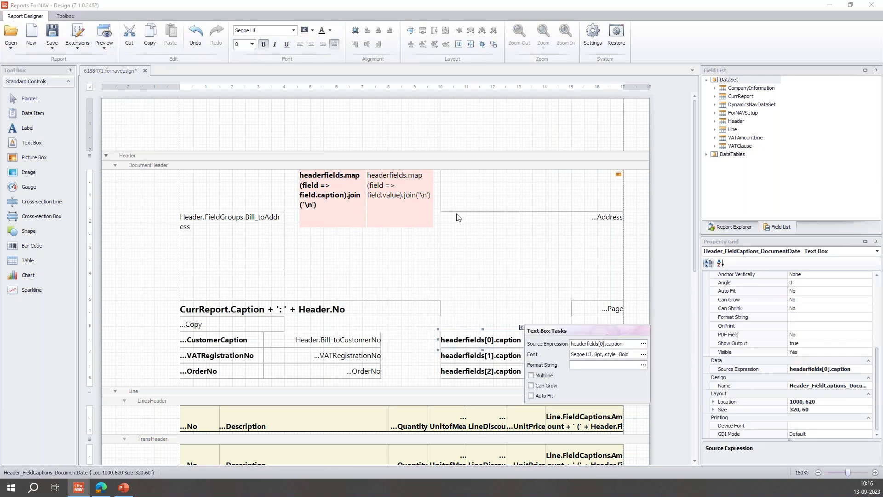
pyautogui.click(643, 344)
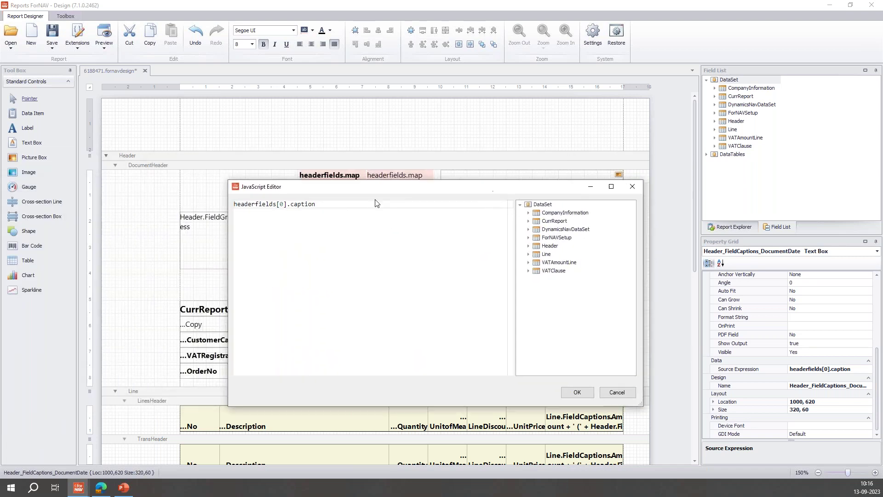
pyautogui.write('headerfield')
pyautogui.write('s.leng')
pyautogui.write('thy')
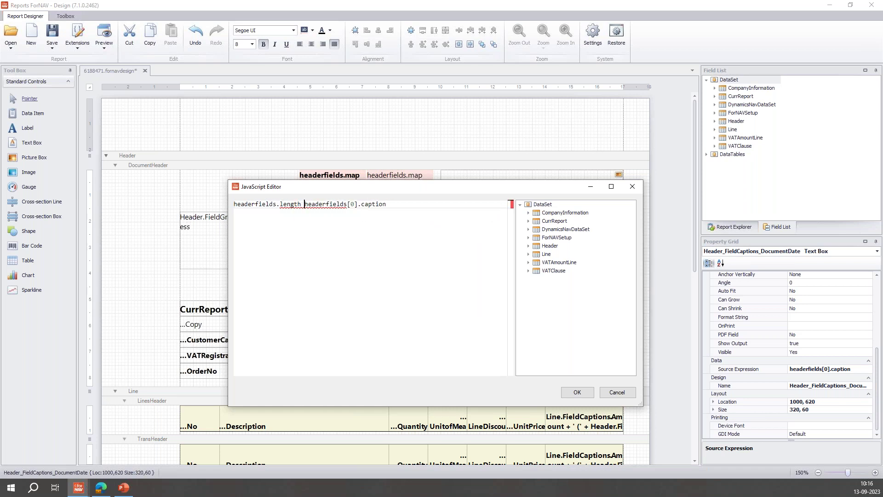
pyautogui.write('> 0 ?')
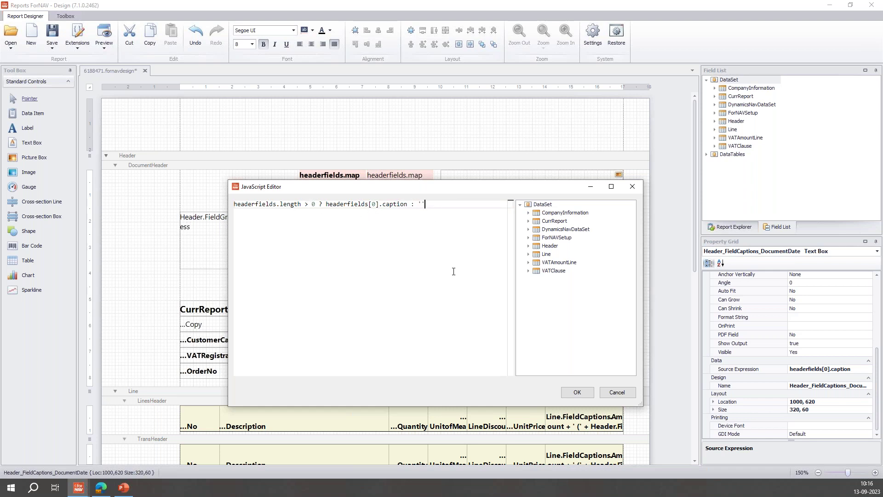
pyautogui.moveTo(450, 208); pyautogui.dragTo(216, 259)
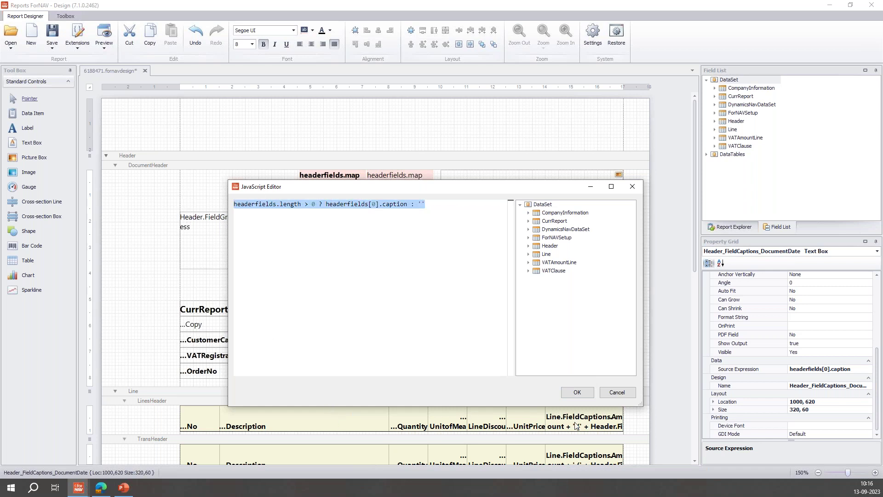
pyautogui.click(577, 393)
# Paste the conditional caption expression into the second caption, the third caption and the first value box together.
pyautogui.click(506, 357)
pyautogui.keyDown('ctrl'); pyautogui.click(505, 368); pyautogui.keyUp('ctrl')
pyautogui.keyDown('ctrl'); pyautogui.click(588, 339); pyautogui.keyUp('ctrl')
pyautogui.click(818, 370)
pyautogui.hotkey('ctrl', 'v')
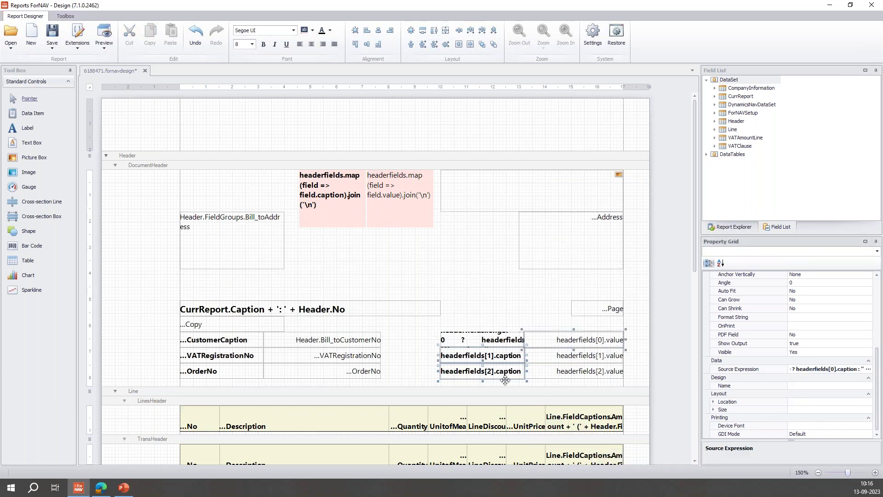
pyautogui.click(661, 360)
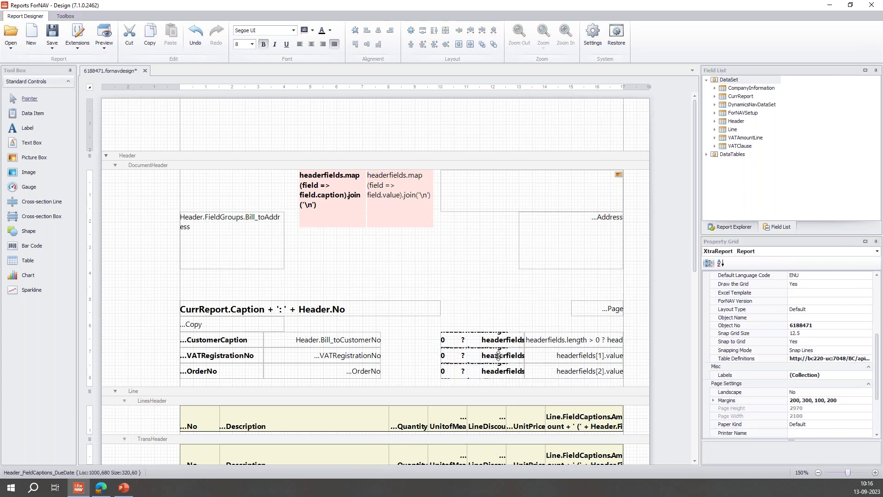
# Change both indexes in the second caption's source expression to 1, giving headerfields.length > 1 ? headerfields[1].caption : ''.
pyautogui.click(852, 371)
pyautogui.press('BackSpace')
pyautogui.write('1')
pyautogui.press('Right')
pyautogui.press('Right')
pyautogui.press('Right')
pyautogui.press('Right')
pyautogui.press('Right')
pyautogui.press('Right')
pyautogui.press('Right')
pyautogui.press('Right')
pyautogui.press('Right')
pyautogui.press('Delete')
pyautogui.write('1')
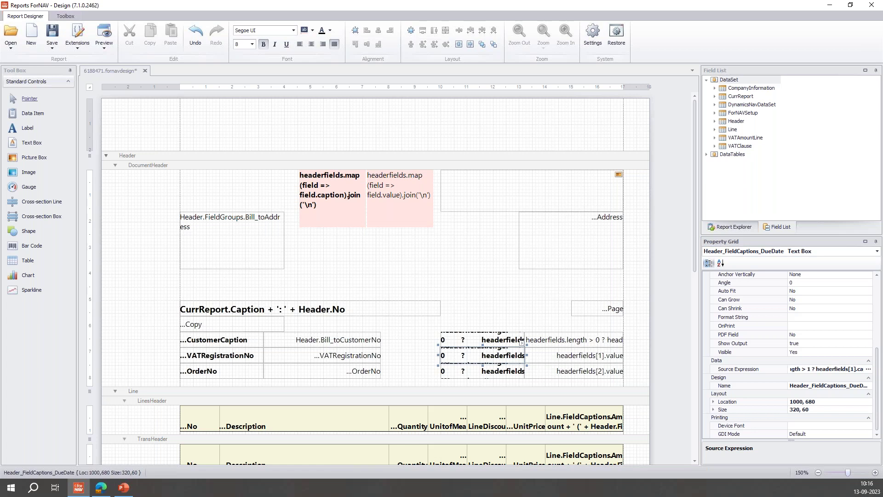
# Adapt the third caption's conditional source expression to index 2, testing headerfields.length > 2.
pyautogui.click(460, 371)
pyautogui.click(844, 370)
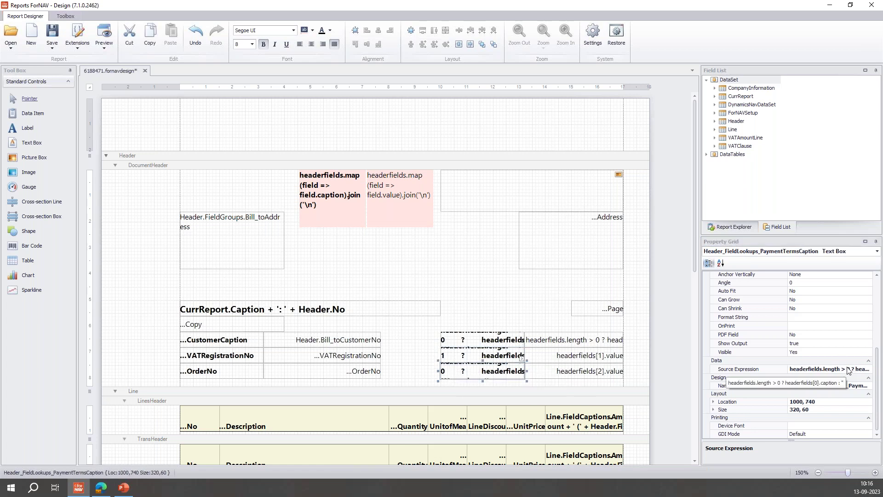
pyautogui.press('BackSpace')
pyautogui.write('2')
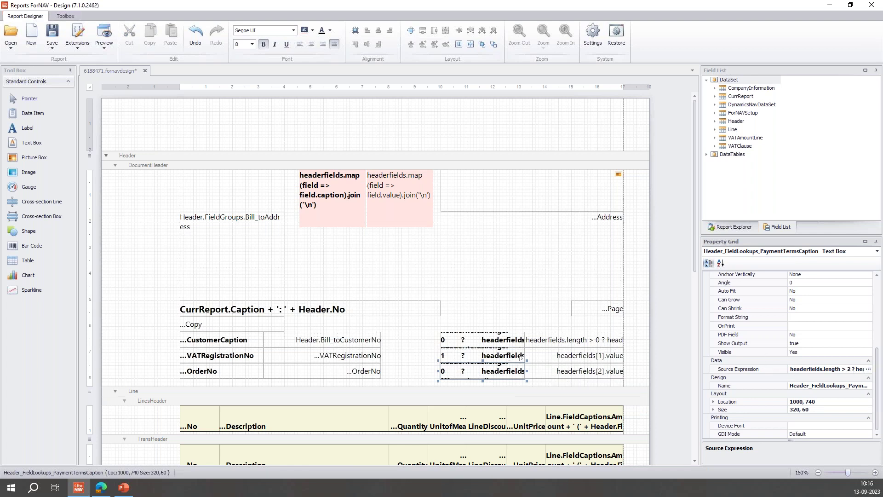
pyautogui.press('Right')
pyautogui.press('Right')
pyautogui.press('Right')
pyautogui.press('Right')
pyautogui.press('Right')
pyautogui.press('Right')
pyautogui.press('Right')
pyautogui.press('Right')
pyautogui.press('Right')
pyautogui.press('Right')
pyautogui.press('Right')
pyautogui.press('Right')
pyautogui.press('Right')
pyautogui.press('Right')
pyautogui.click(667, 347)
# Replace caption with value in the first value box's source expression, giving headerfields.length > 0 ? headerfields[0].value : ''.
pyautogui.click(579, 336)
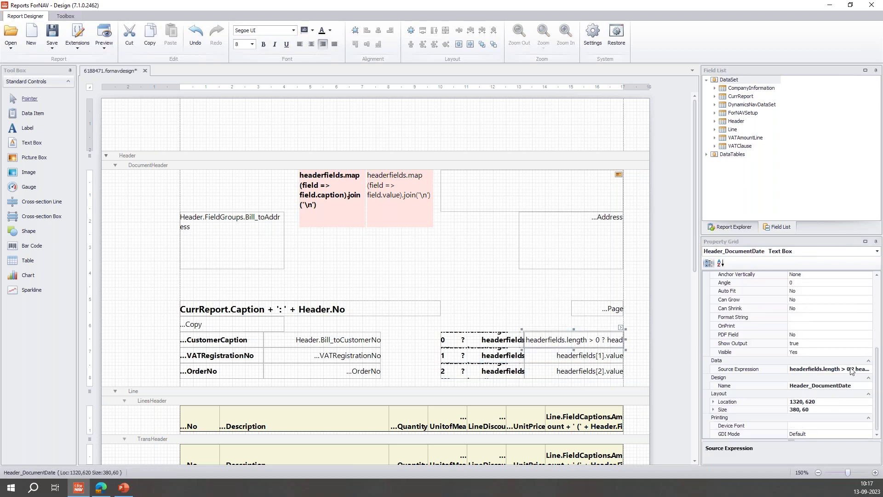
pyautogui.click(849, 370)
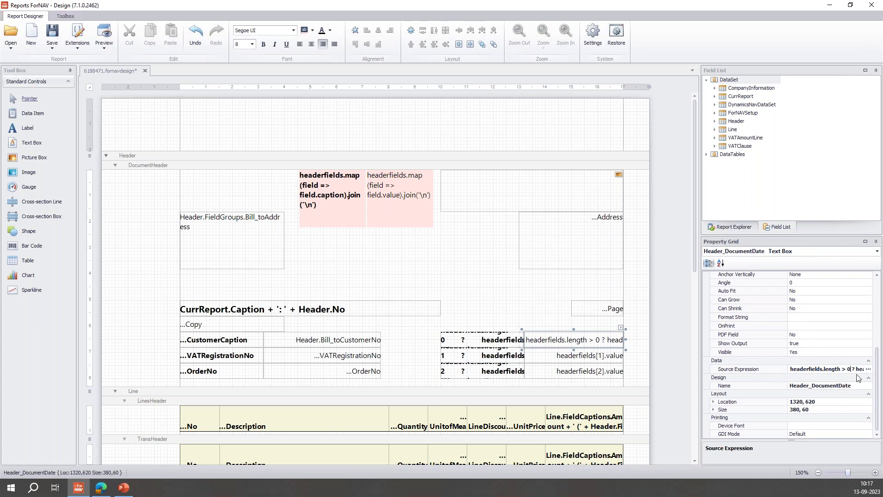
pyautogui.press('End')
pyautogui.doubleClick(850, 369)
pyautogui.click(842, 370)
pyautogui.moveTo(839, 369); pyautogui.dragTo(855, 372)
pyautogui.write('value')
pyautogui.click(661, 330)
# Copy the first value box's conditional source expression and paste it into the second and third value boxes together.
pyautogui.click(575, 339)
pyautogui.click(793, 370)
pyautogui.moveTo(792, 369); pyautogui.dragTo(882, 368)
pyautogui.hotkey('ctrl', 'c')
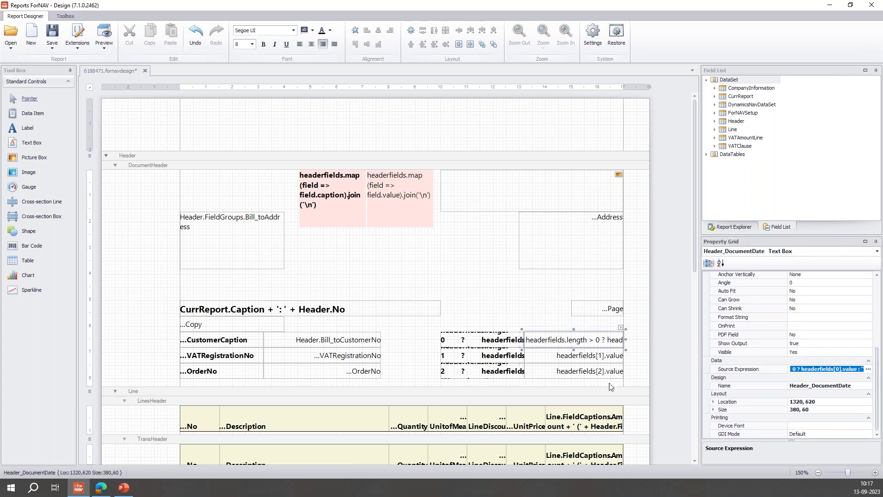
pyautogui.click(616, 357)
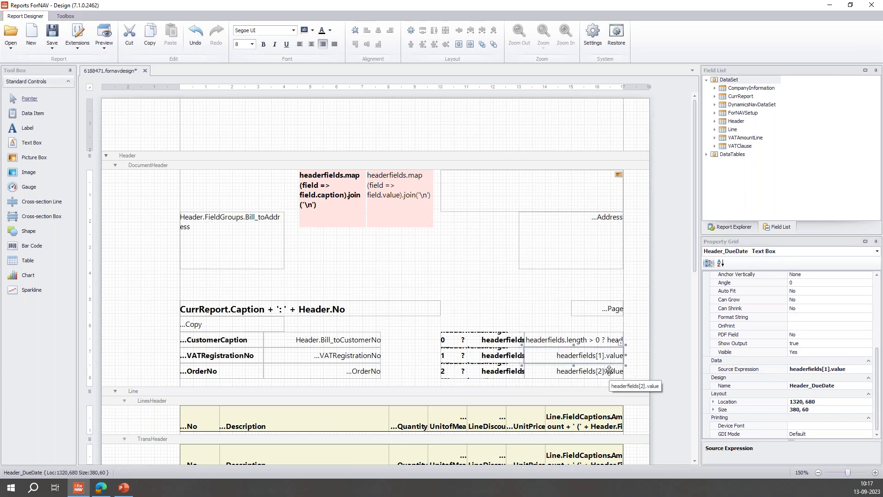
pyautogui.keyDown('shift'); pyautogui.click(610, 371); pyautogui.keyUp('shift')
pyautogui.click(818, 372)
pyautogui.hotkey('ctrl', 'v')
pyautogui.click(587, 367)
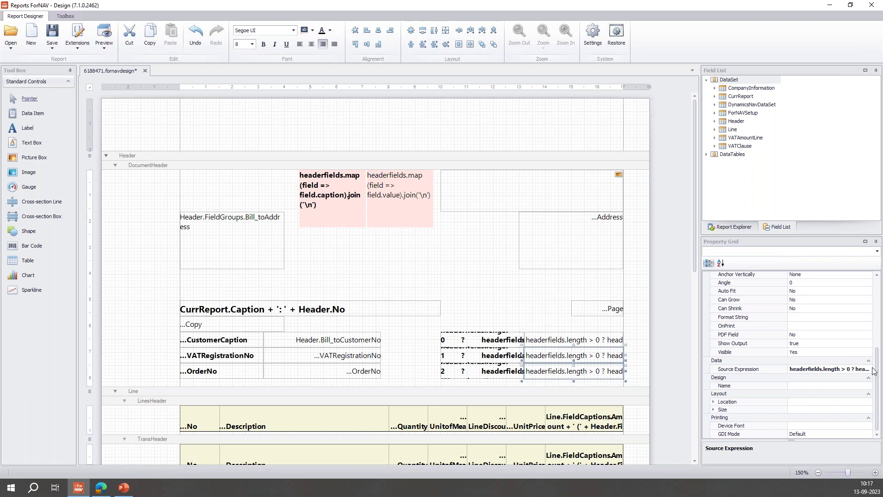
# Change both indexes in the two selected value boxes' source expression to 1, testing headerfields.length > 1.
pyautogui.click(851, 370)
pyautogui.press('BackSpace')
pyautogui.write('1')
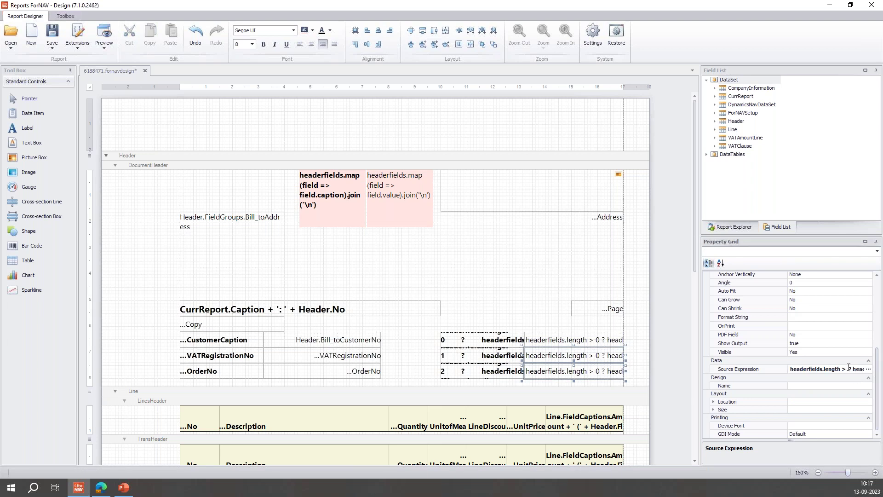
pyautogui.press('Right')
pyautogui.press('Right')
pyautogui.press('Right')
pyautogui.press('Right')
pyautogui.press('Right')
pyautogui.press('Right')
pyautogui.press('Right')
pyautogui.press('Right')
pyautogui.press('Right')
pyautogui.press('Right')
pyautogui.press('Right')
pyautogui.press('Right')
pyautogui.press('Right')
pyautogui.press('Right')
pyautogui.press('Right')
pyautogui.click(721, 372)
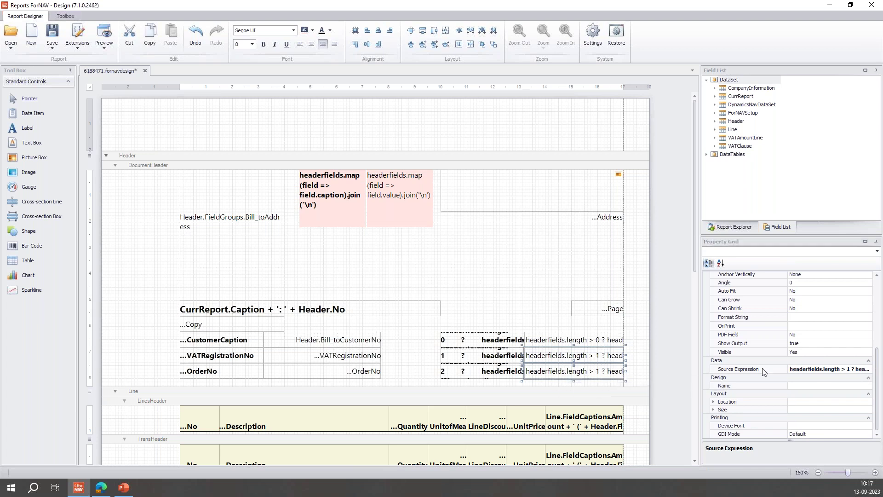
# Change both indexes in the third value box's source expression to 2, testing headerfields.length > 2.
pyautogui.click(677, 365)
pyautogui.click(597, 370)
pyautogui.click(849, 369)
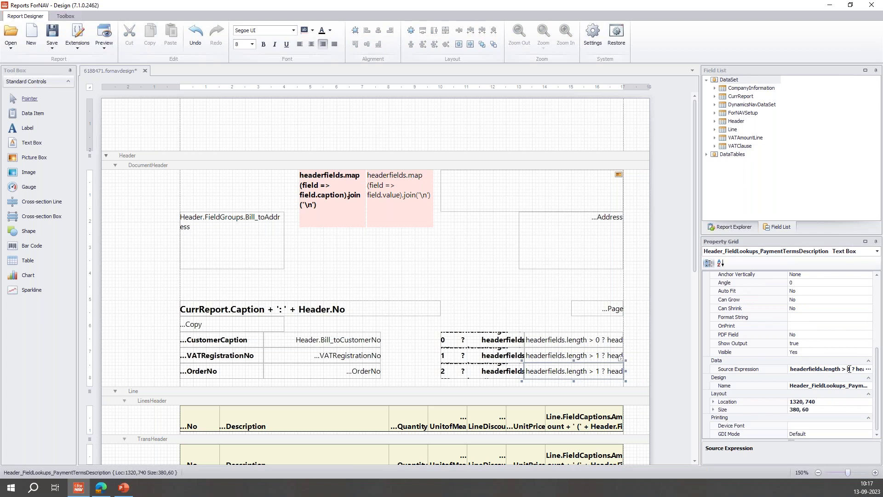
pyautogui.write('2')
pyautogui.press('Right')
pyautogui.press('Right')
pyautogui.press('Right')
pyautogui.press('Right')
pyautogui.press('Right')
pyautogui.press('Right')
pyautogui.press('Right')
pyautogui.press('Right')
pyautogui.press('Right')
pyautogui.press('Right')
pyautogui.press('Right')
pyautogui.press('Right')
pyautogui.press('Right')
pyautogui.press('Right')
pyautogui.press('Right')
pyautogui.press('Right')
pyautogui.hotkey('shift', 'Right')
pyautogui.write('2')
pyautogui.click(666, 358)
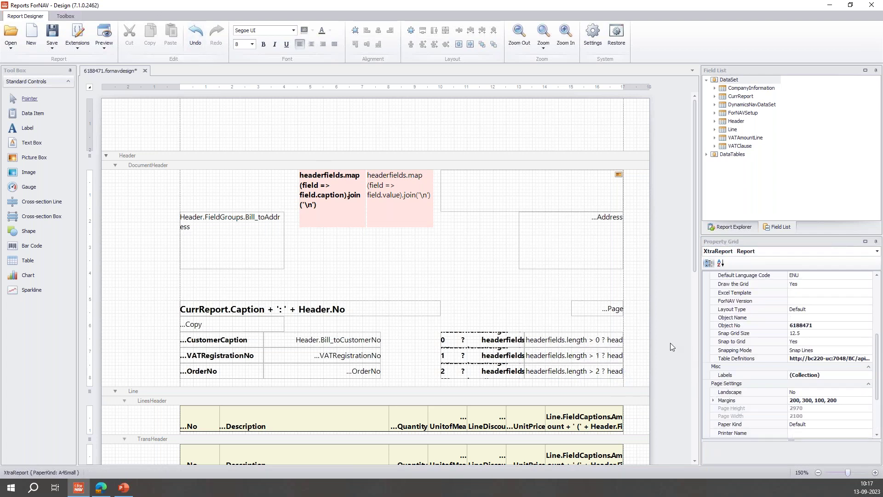
# Give all six headerfields caption and value boxes a light pink background and save the report as an activated custom layout on the server.
pyautogui.moveTo(643, 348); pyautogui.dragTo(426, 384)
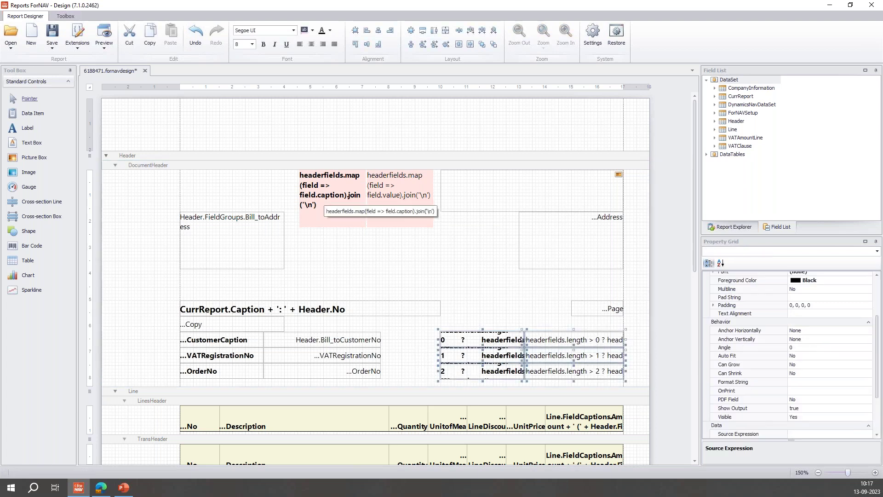
pyautogui.click(306, 30)
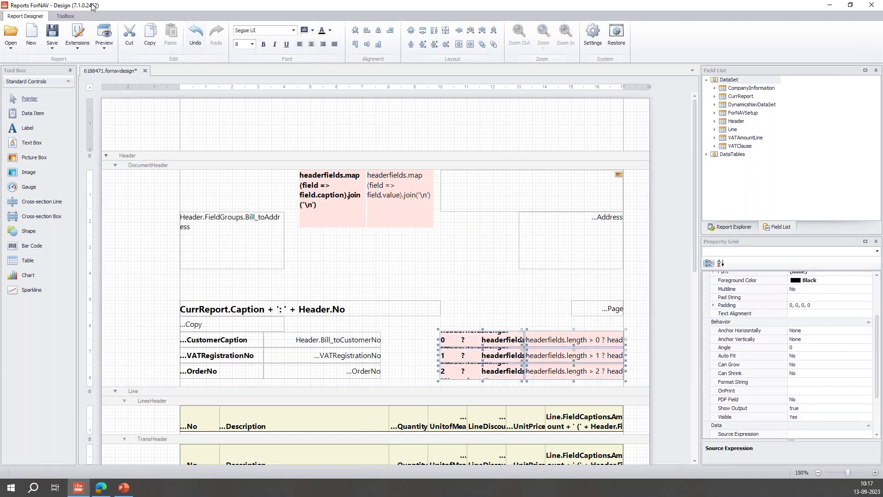
pyautogui.click(52, 44)
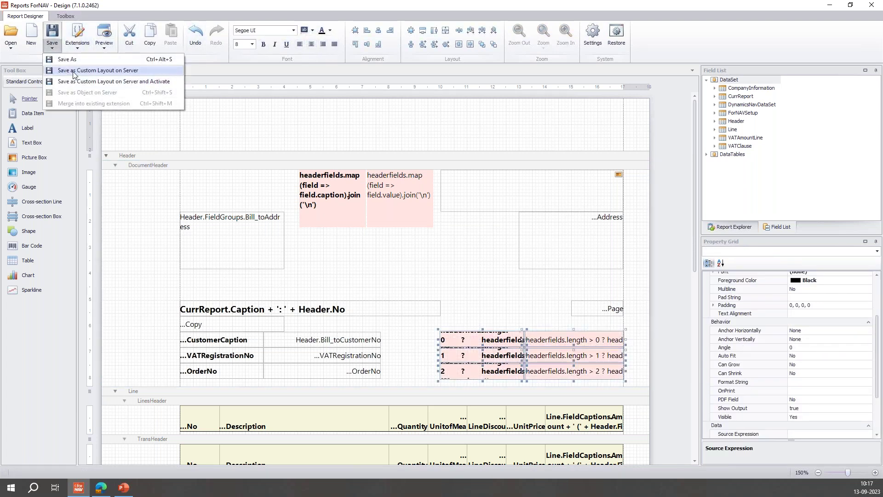
pyautogui.click(74, 82)
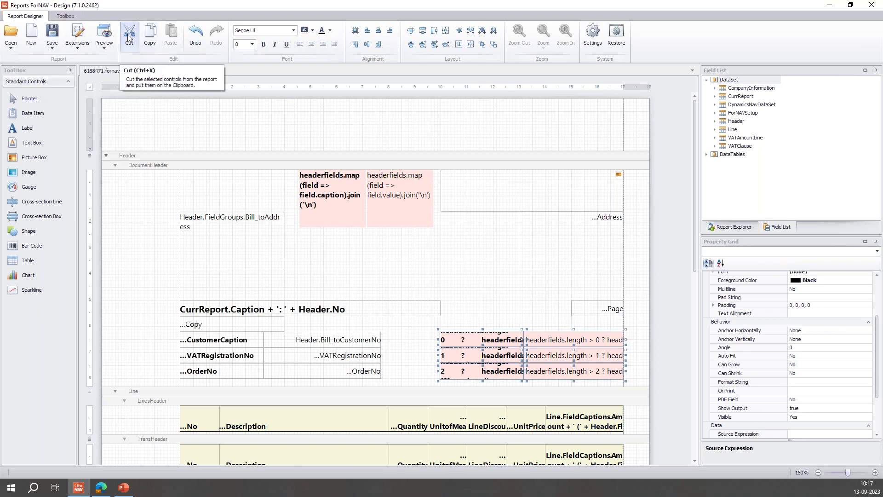
# Preview the Order report in Business Central, fit it to page width and examine the pink header fields on the first page.
pyautogui.click(105, 34)
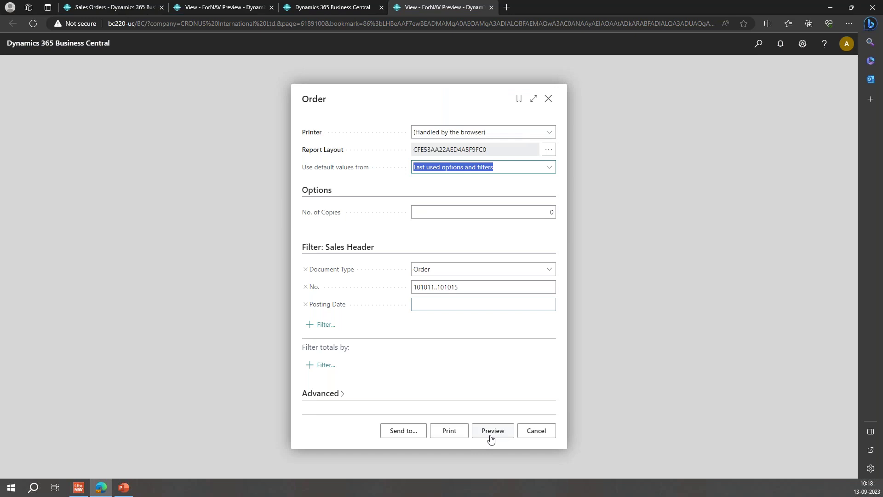
pyautogui.click(490, 439)
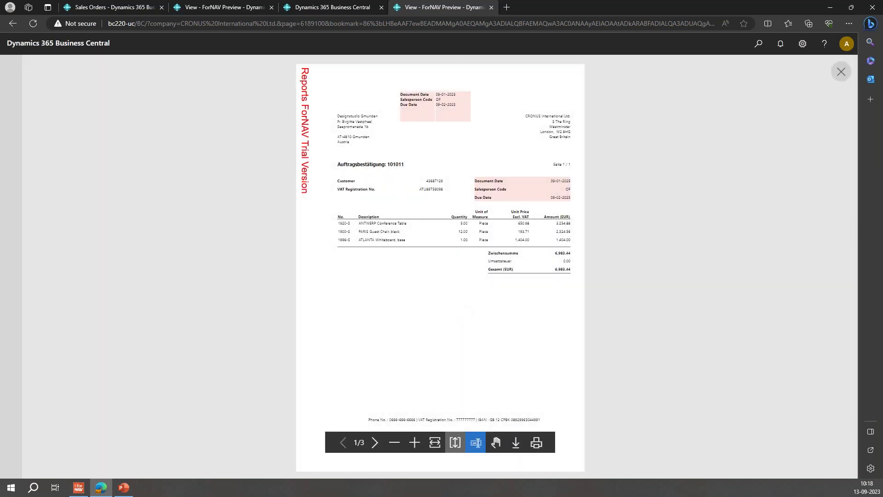
pyautogui.click(435, 442)
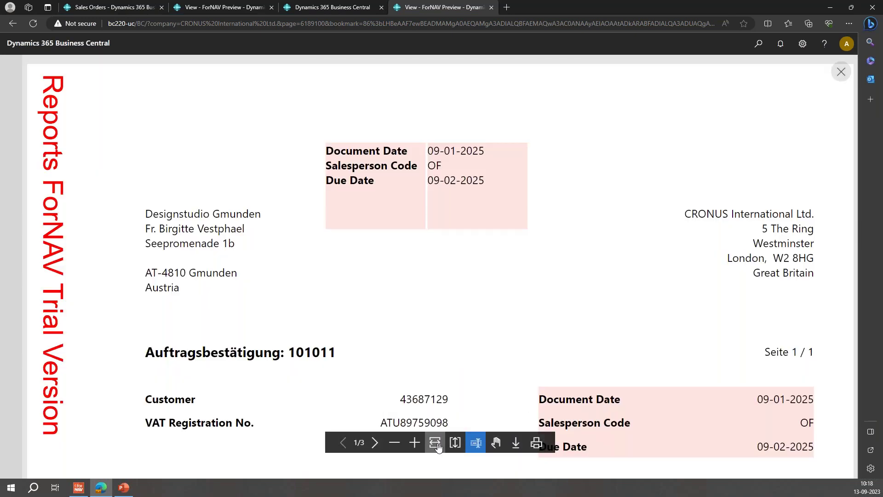
pyautogui.scroll(-5, 620, 259)
pyautogui.scroll(3, 634, 253)
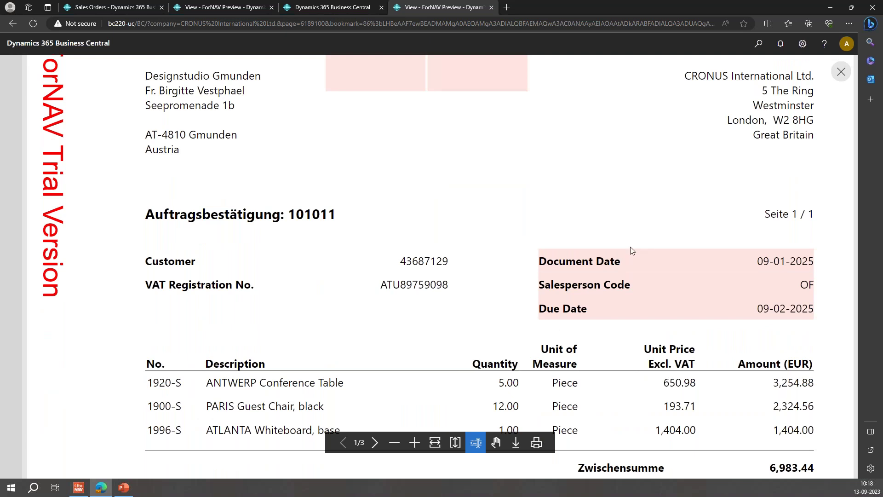
pyautogui.scroll(1, 633, 252)
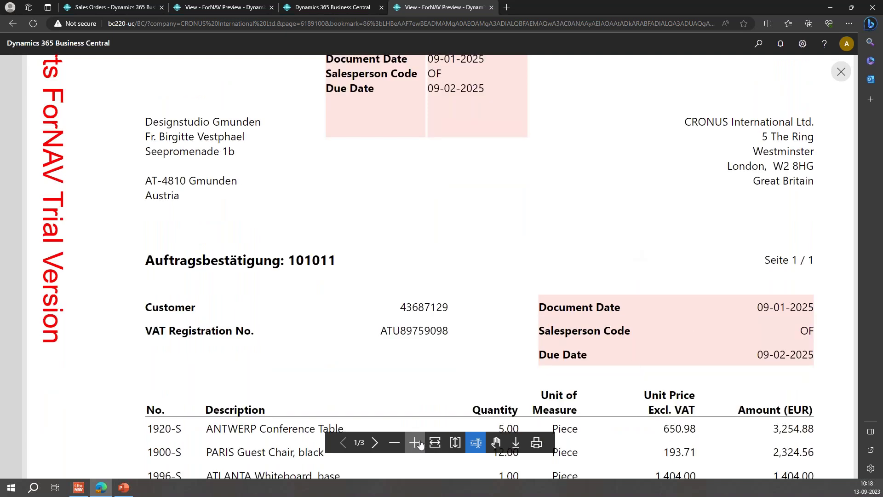
# Examine the pink header fields on pages 2 and 3 of the preview for missing entries.
pyautogui.click(375, 443)
pyautogui.scroll(-2, 695, 403)
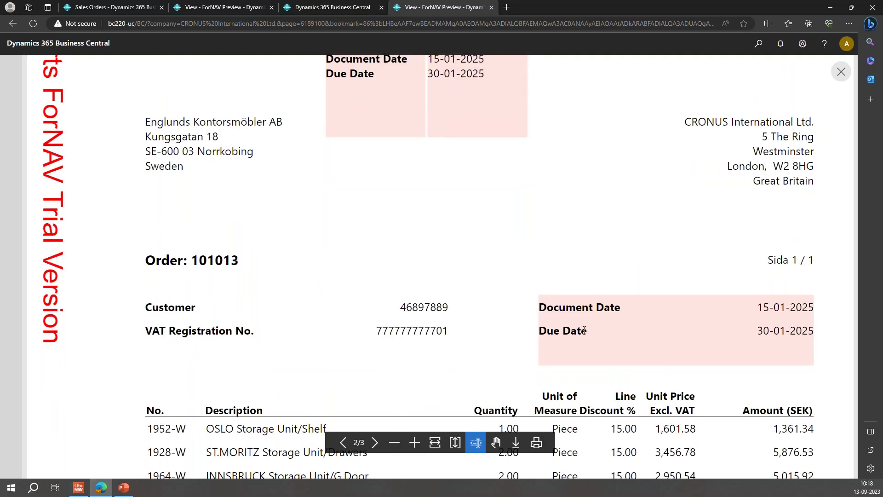
pyautogui.click(375, 443)
pyautogui.scroll(-3, 694, 369)
pyautogui.scroll(1, 577, 258)
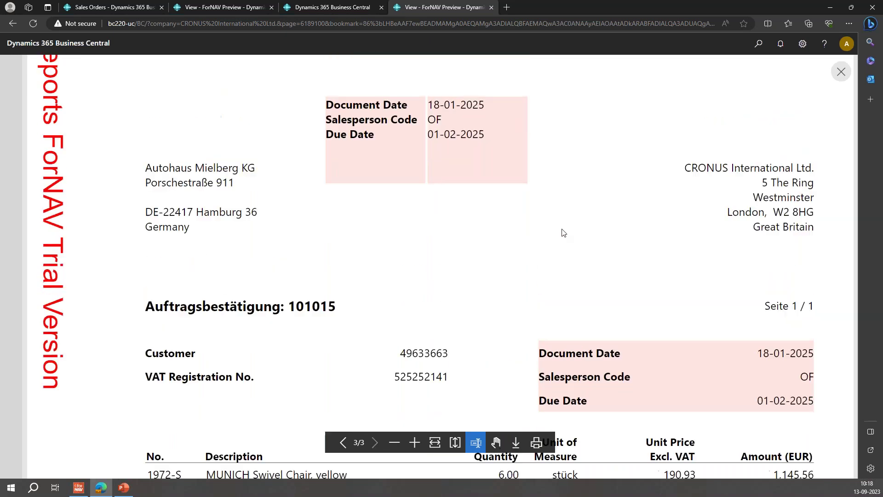
pyautogui.scroll(1, 423, 107)
pyautogui.scroll(-1, 432, 134)
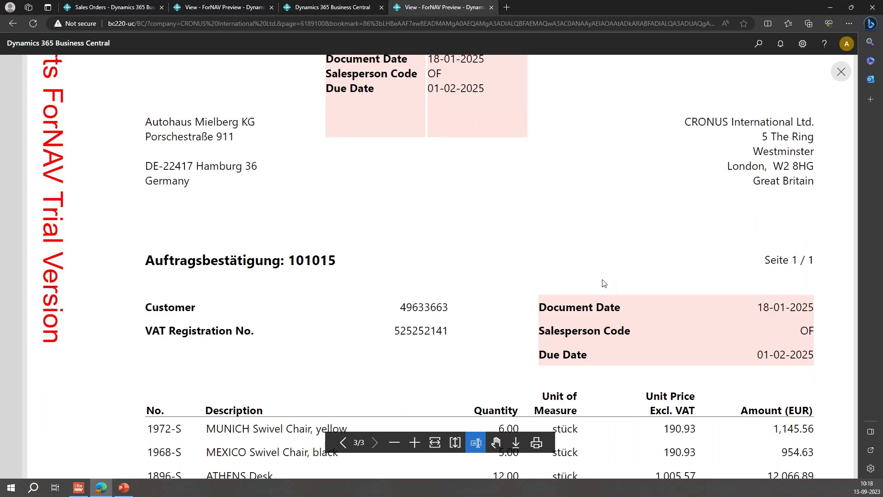